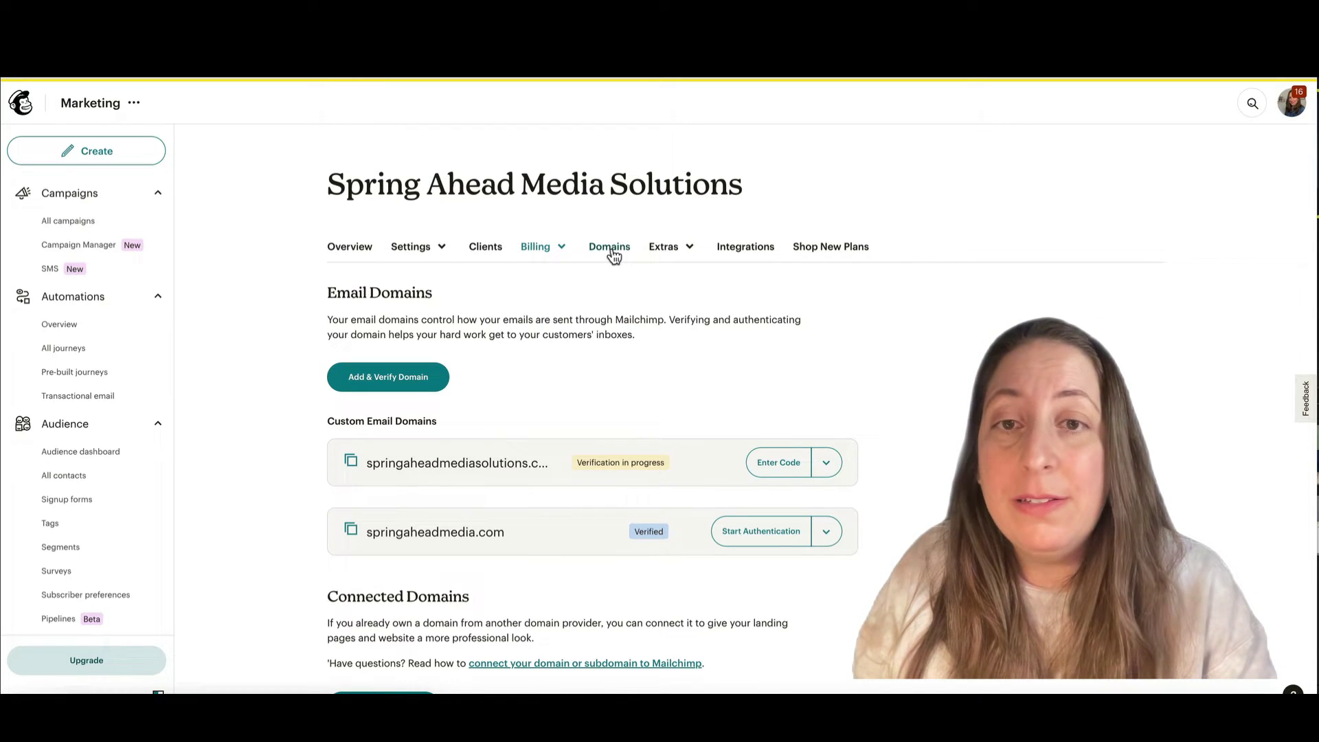
# Start authenticating springaheadmedia.com and pick Other as its email domain provider.
pyautogui.scroll(-1, 540, 484)
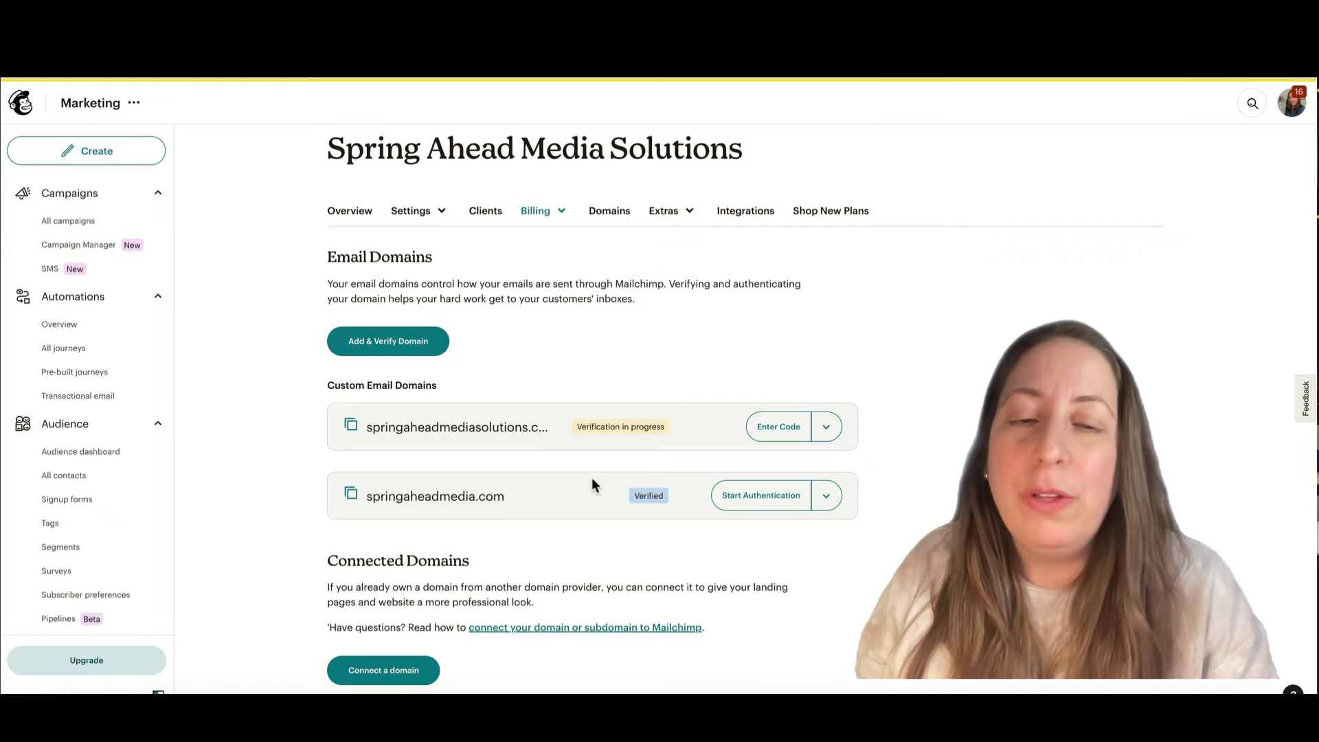
pyautogui.click(765, 505)
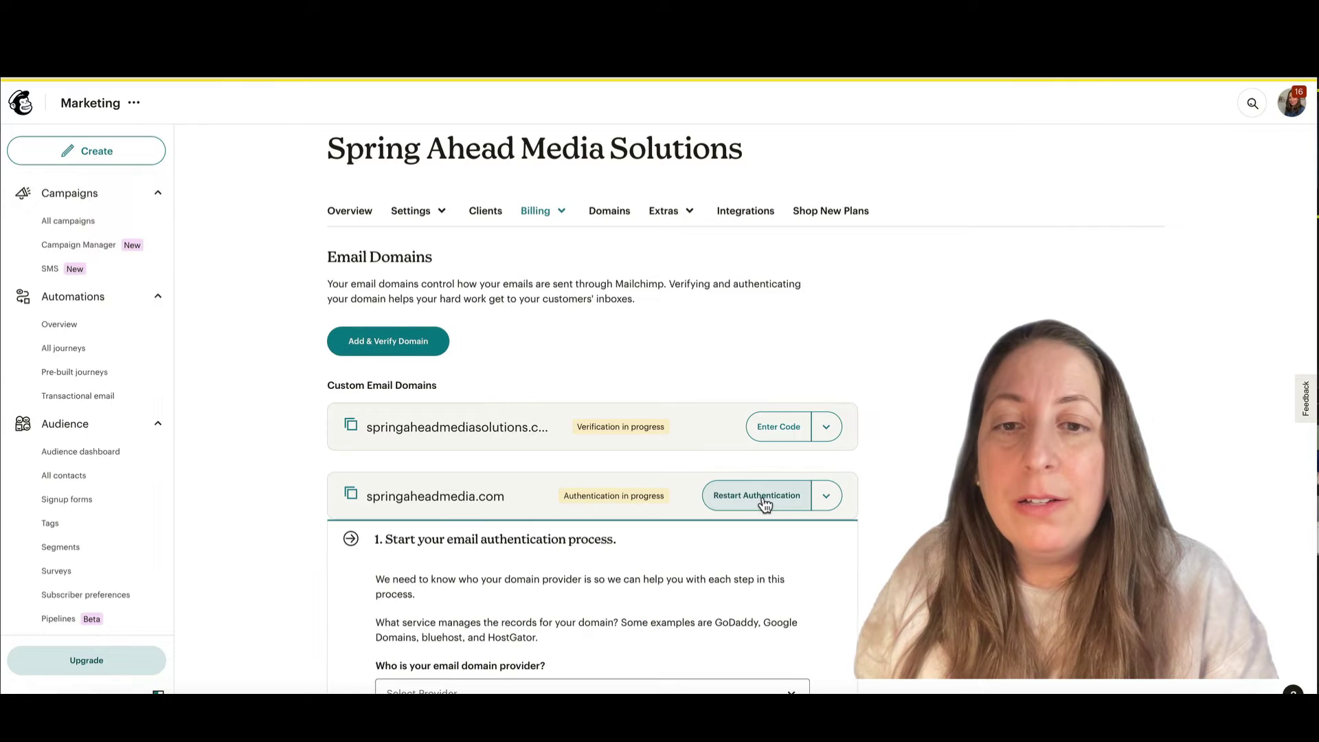
pyautogui.scroll(-4, 764, 505)
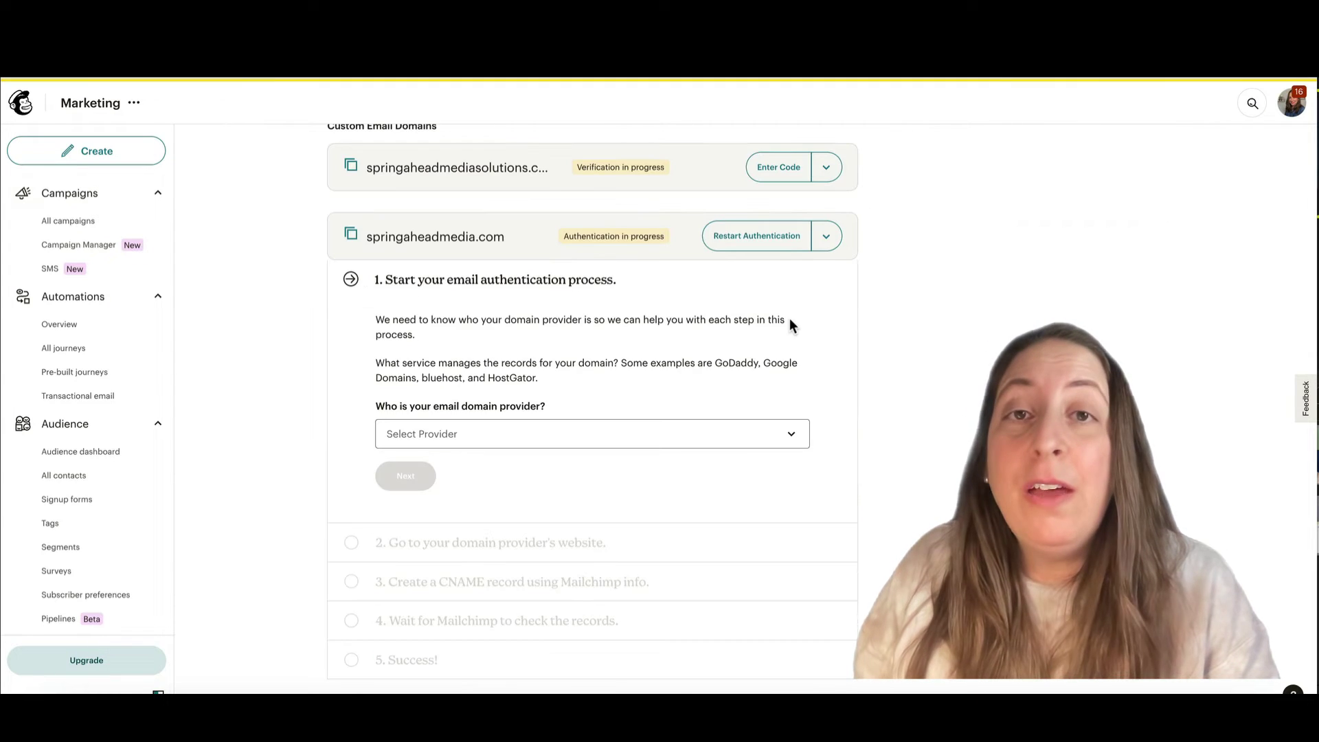
pyautogui.click(541, 437)
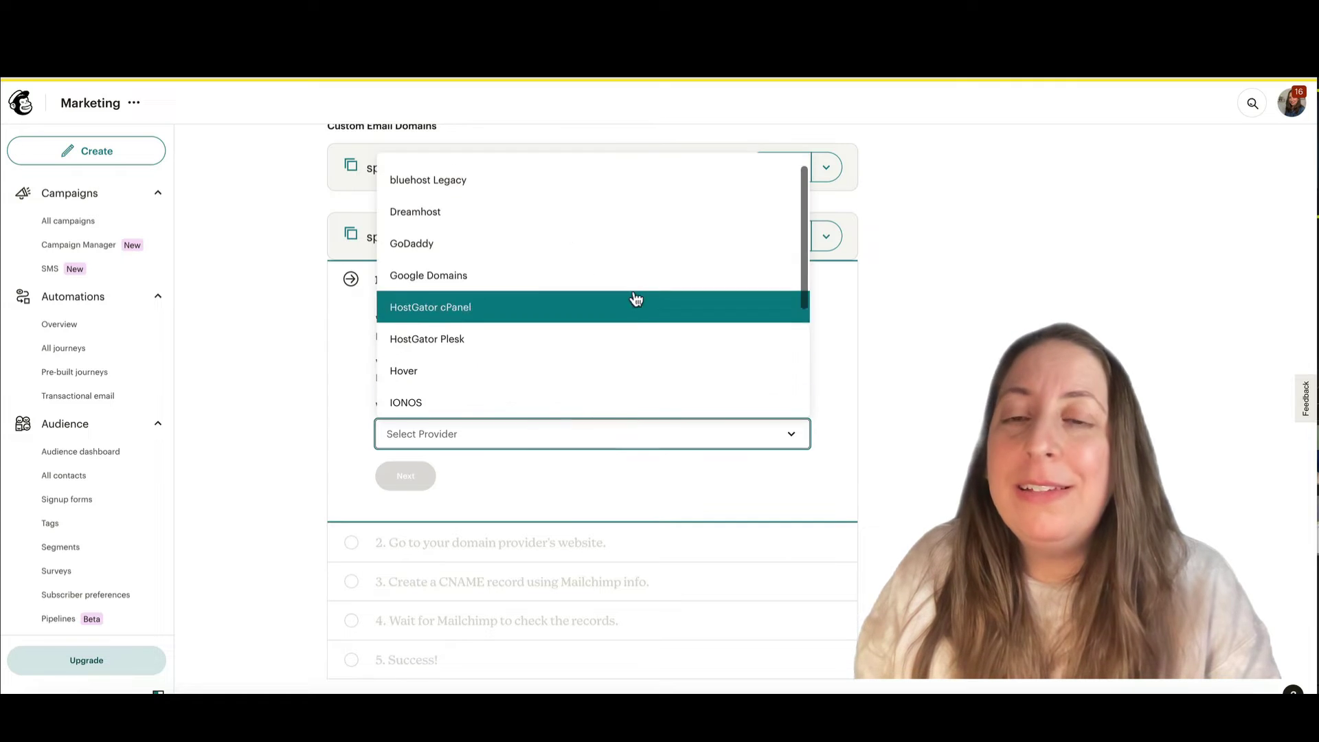
pyautogui.scroll(-3, 643, 291)
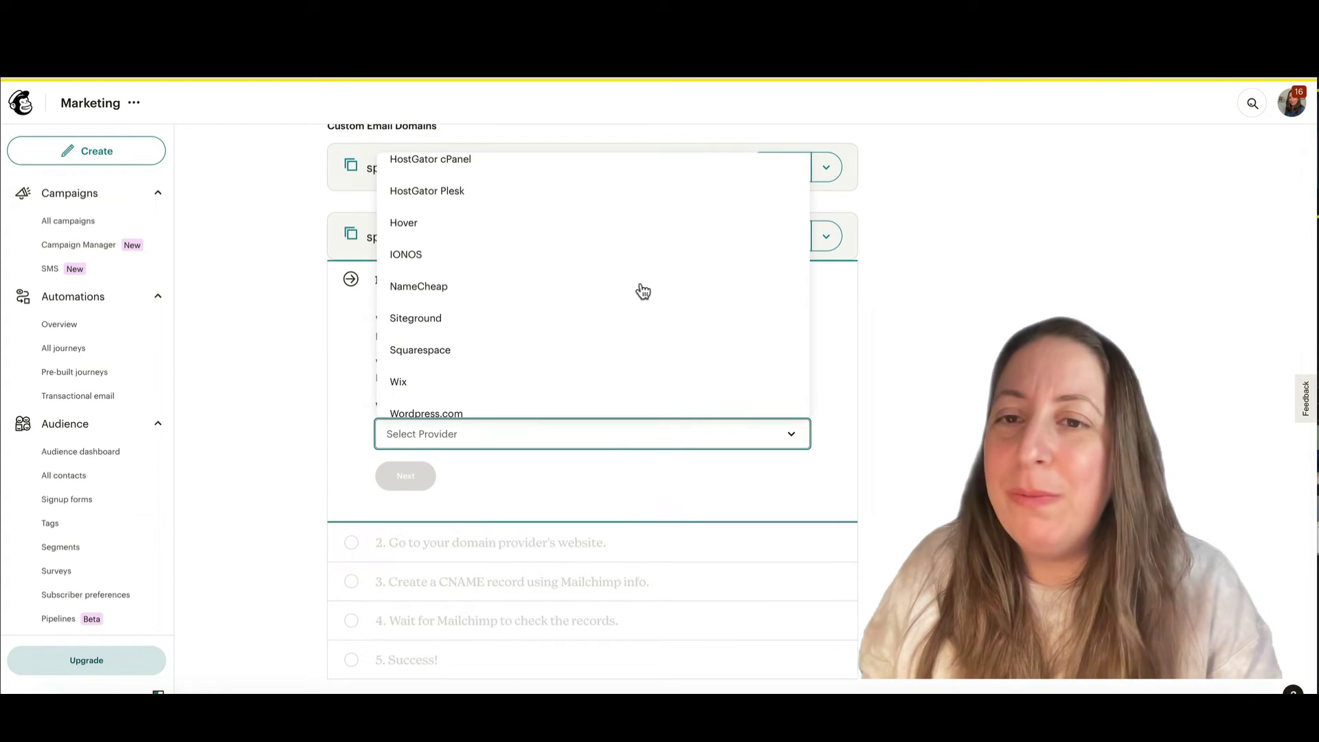
pyautogui.scroll(-1, 643, 292)
pyautogui.scroll(-2, 643, 291)
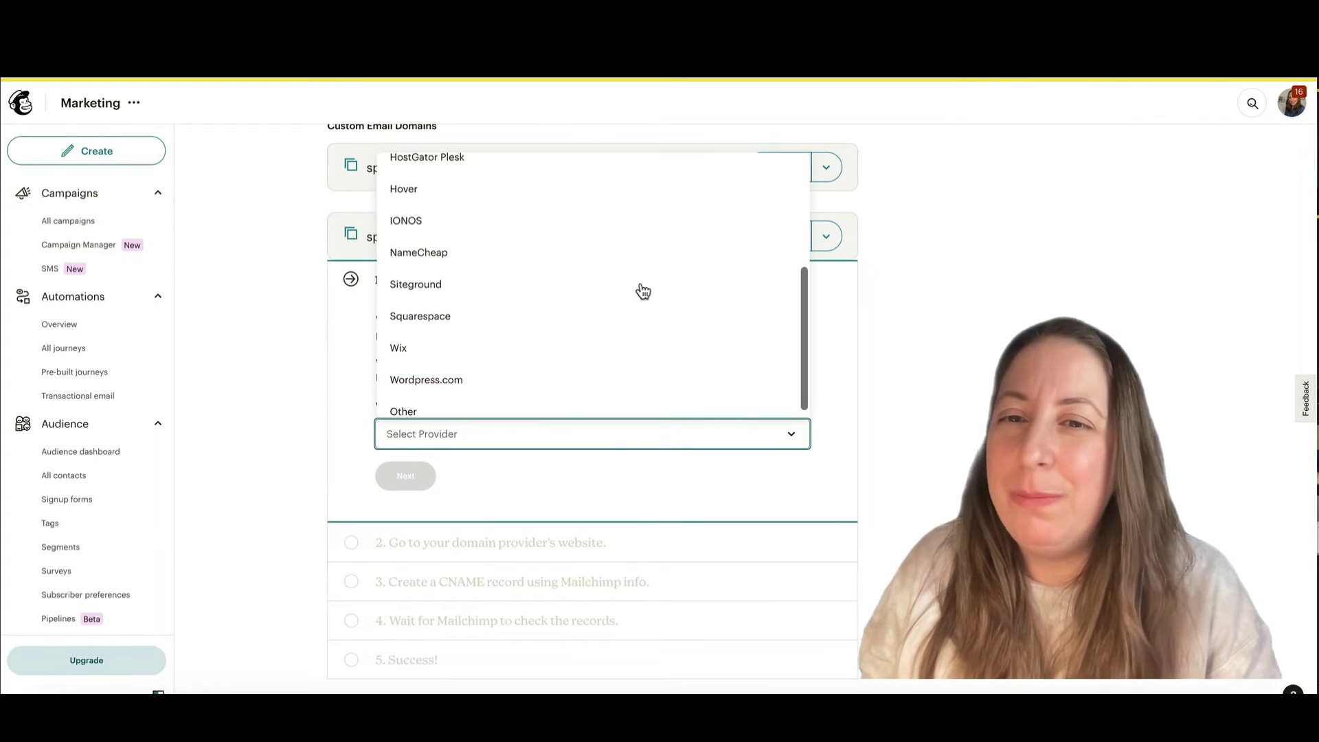
pyautogui.click(484, 409)
# Advance past authentication steps 1 and 2 to the two CNAME record instructions.
pyautogui.click(406, 475)
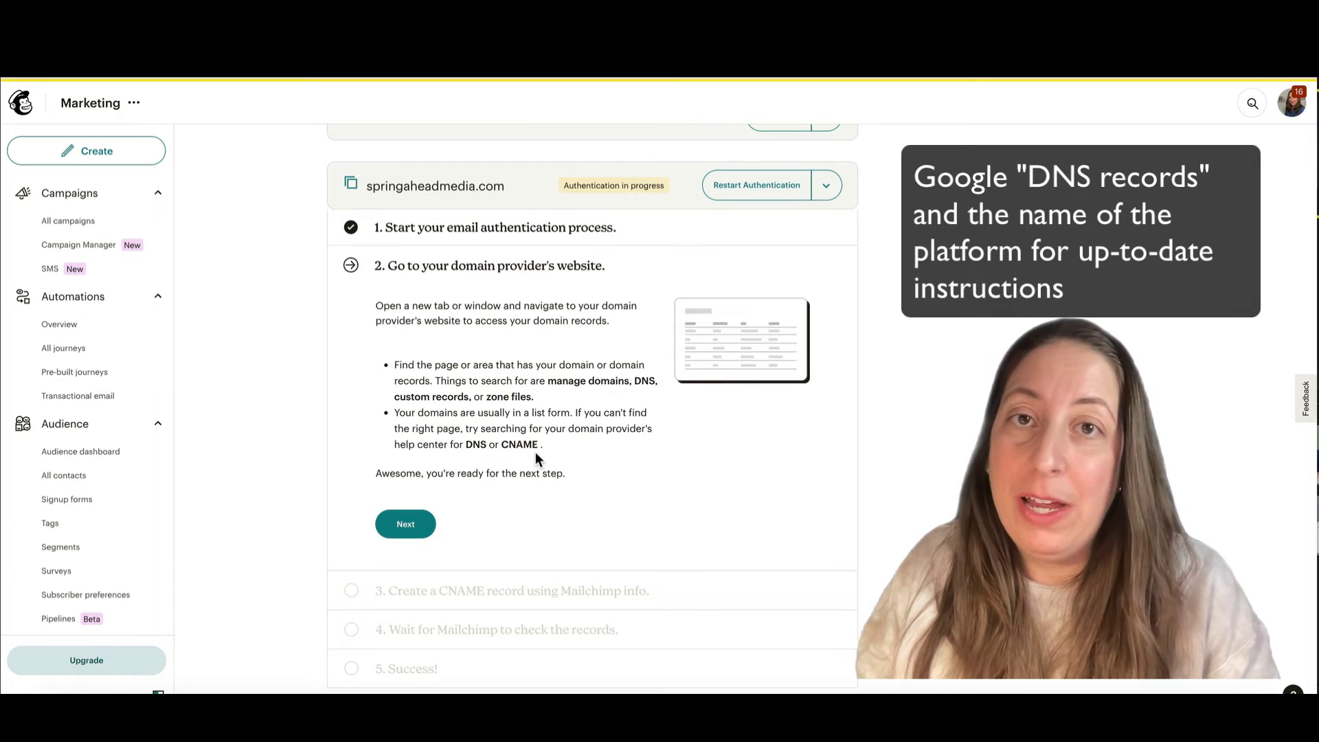
pyautogui.click(407, 525)
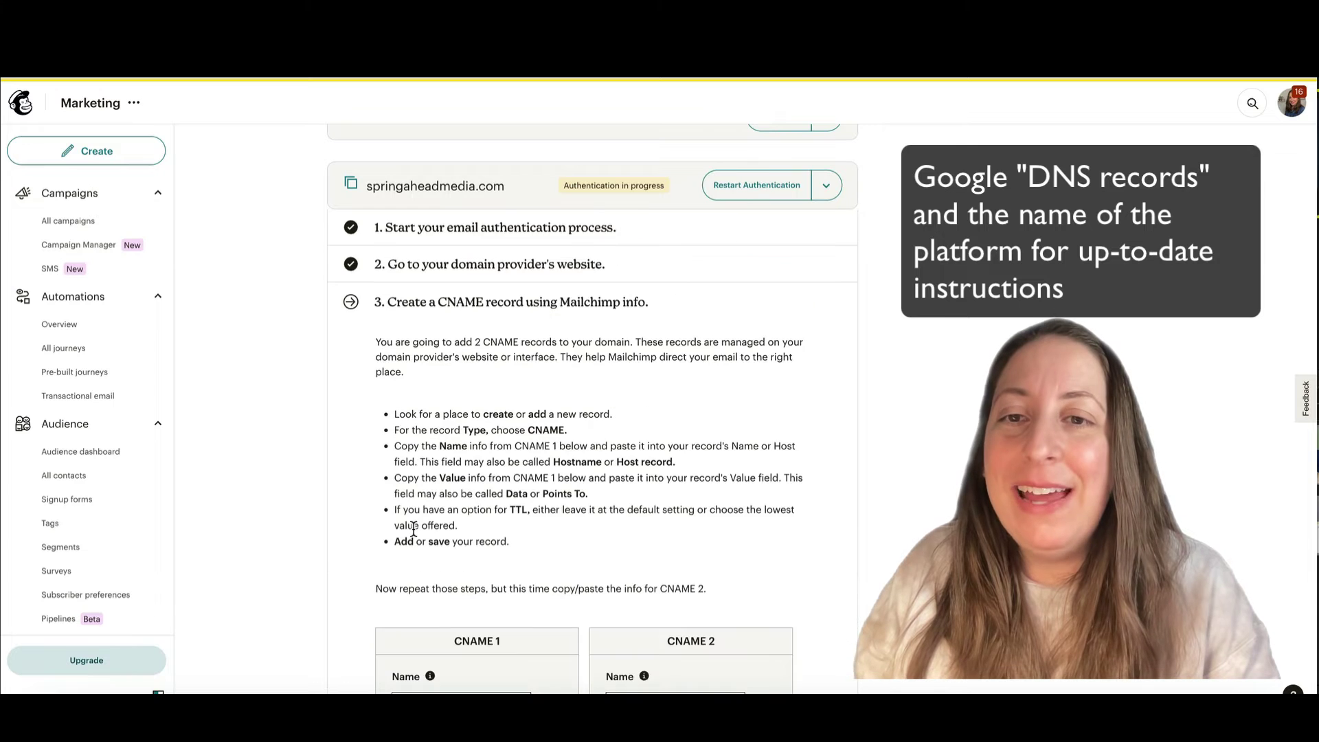
pyautogui.scroll(-2, 414, 529)
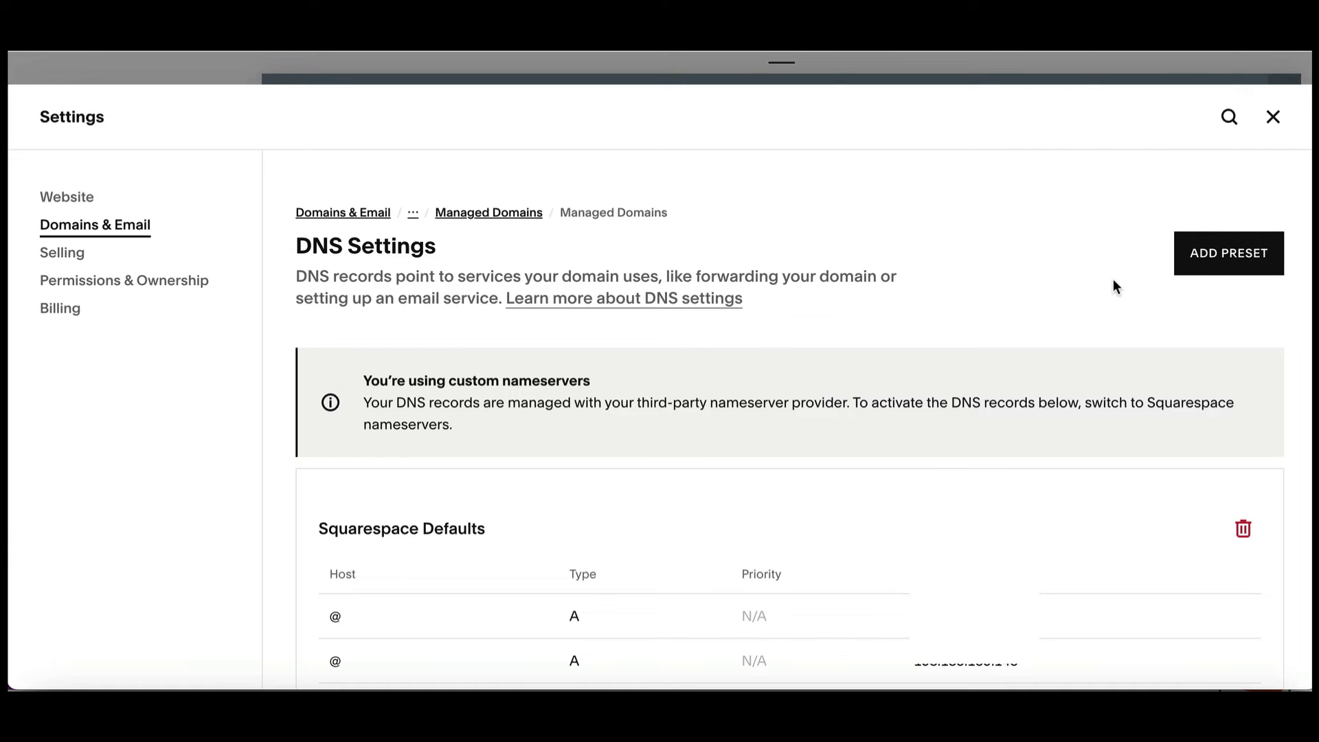
# Add a Squarespace CNAME record with host k2._domainkey pointing to dkim2.mcsv.net and save it.
pyautogui.scroll(-8, 1113, 279)
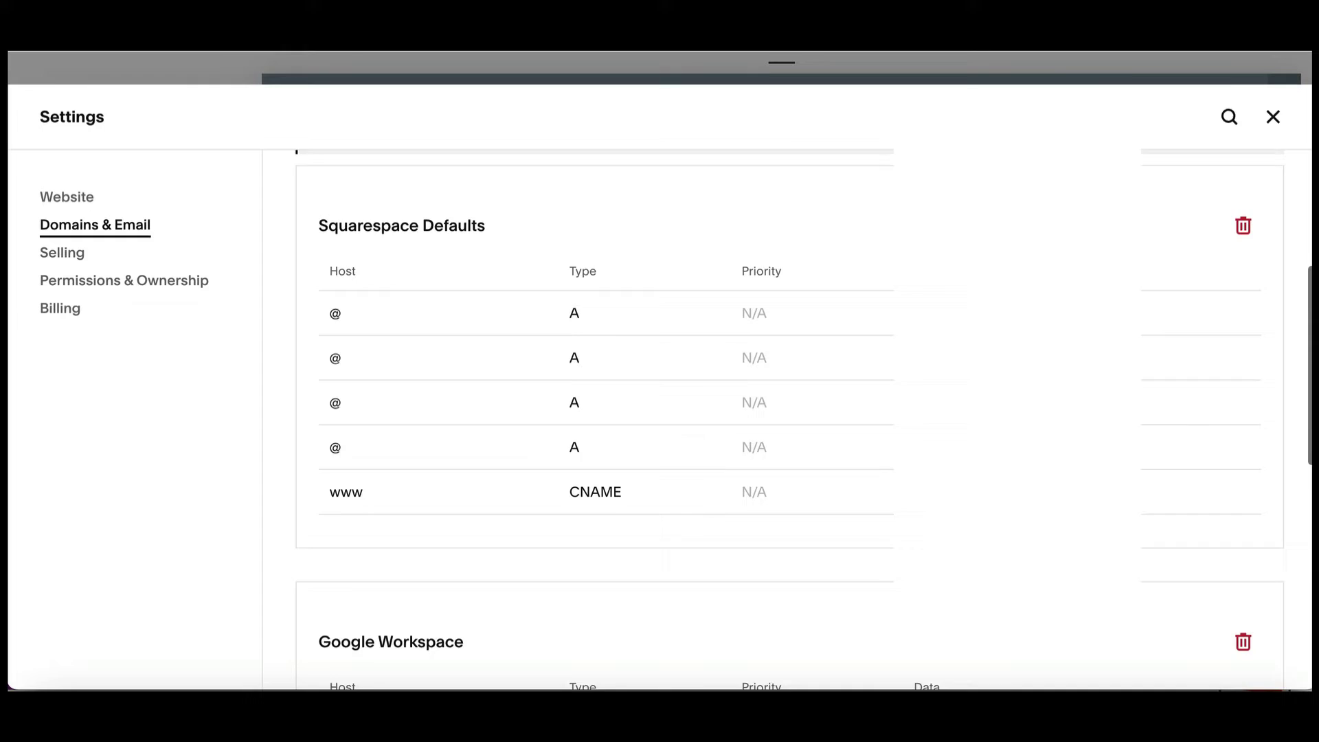
pyautogui.scroll(-5, 783, 419)
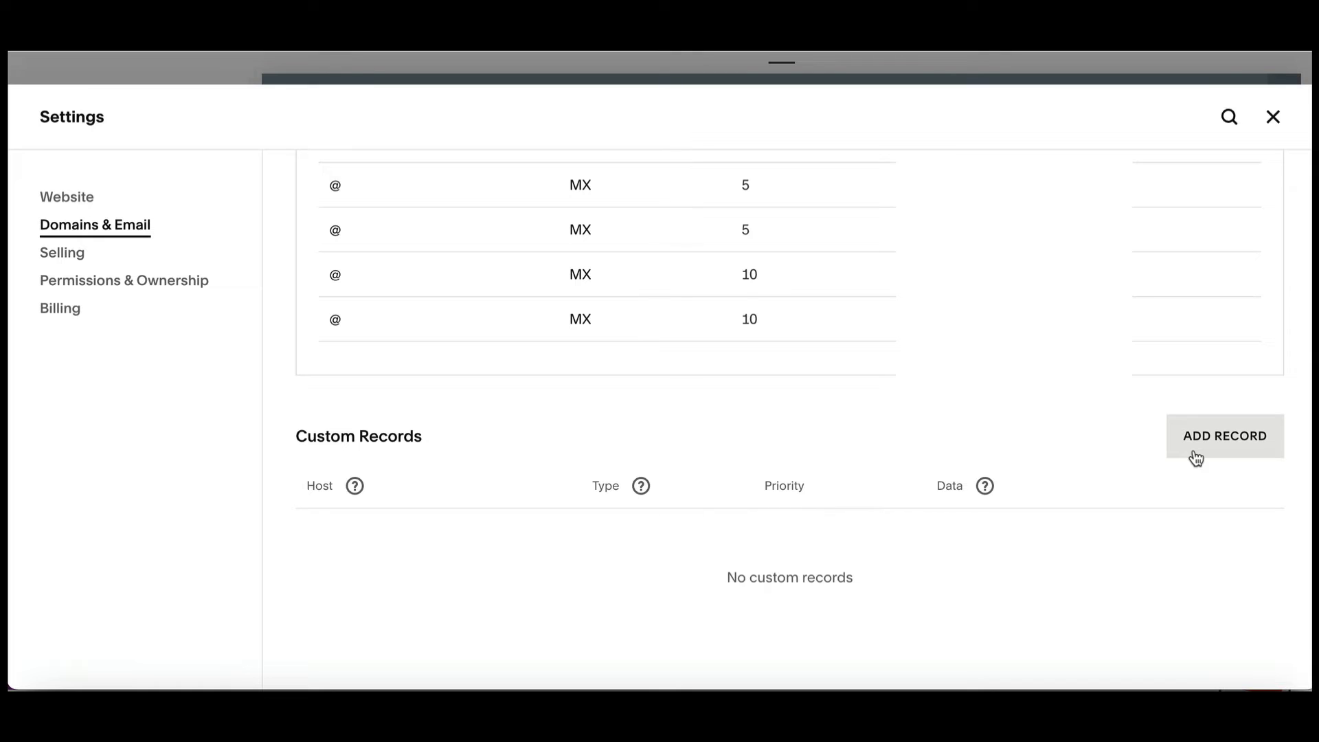
pyautogui.click(1195, 457)
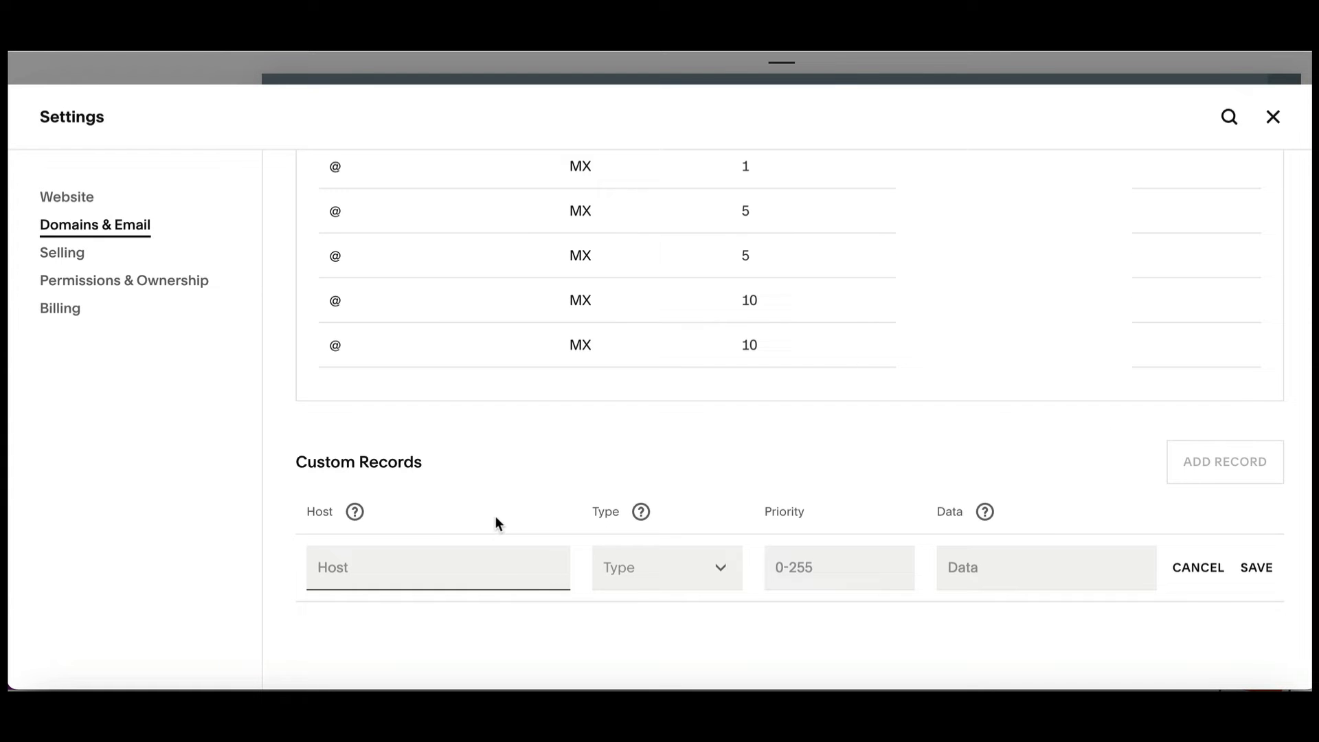
pyautogui.click(663, 576)
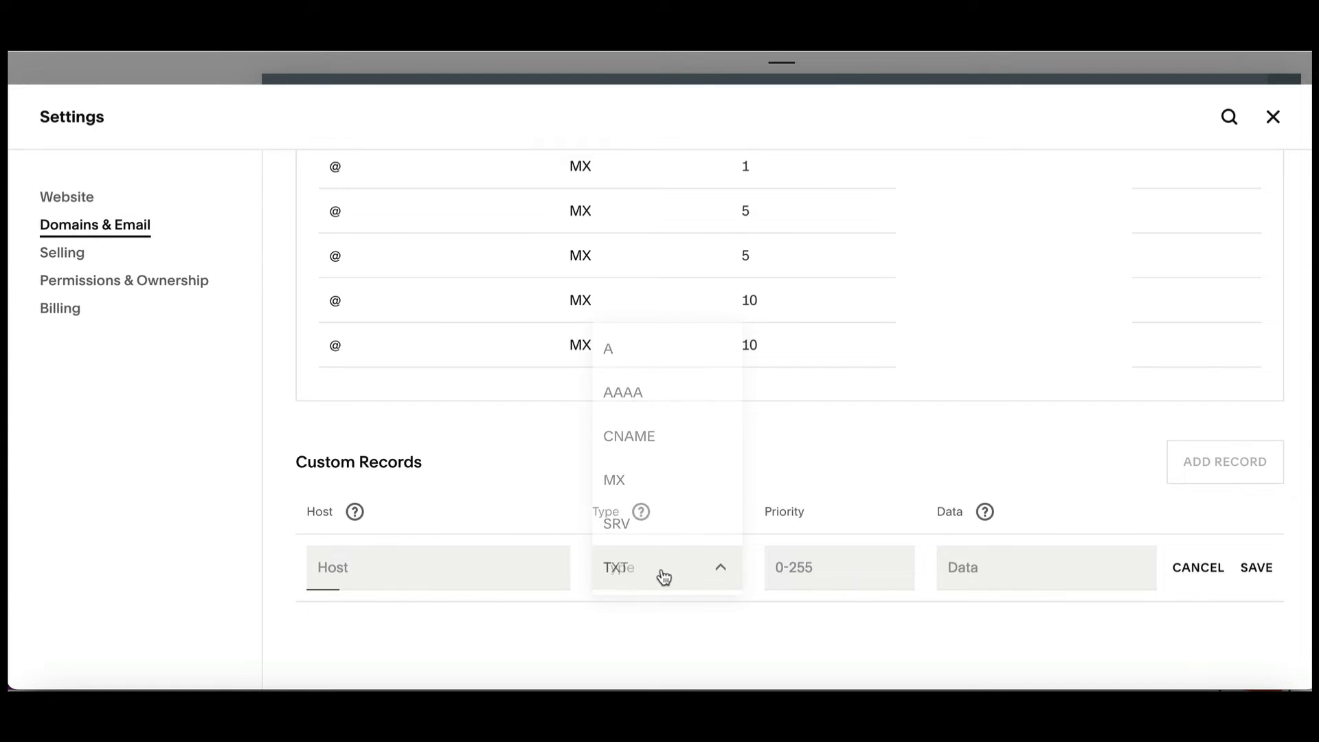
pyautogui.click(658, 451)
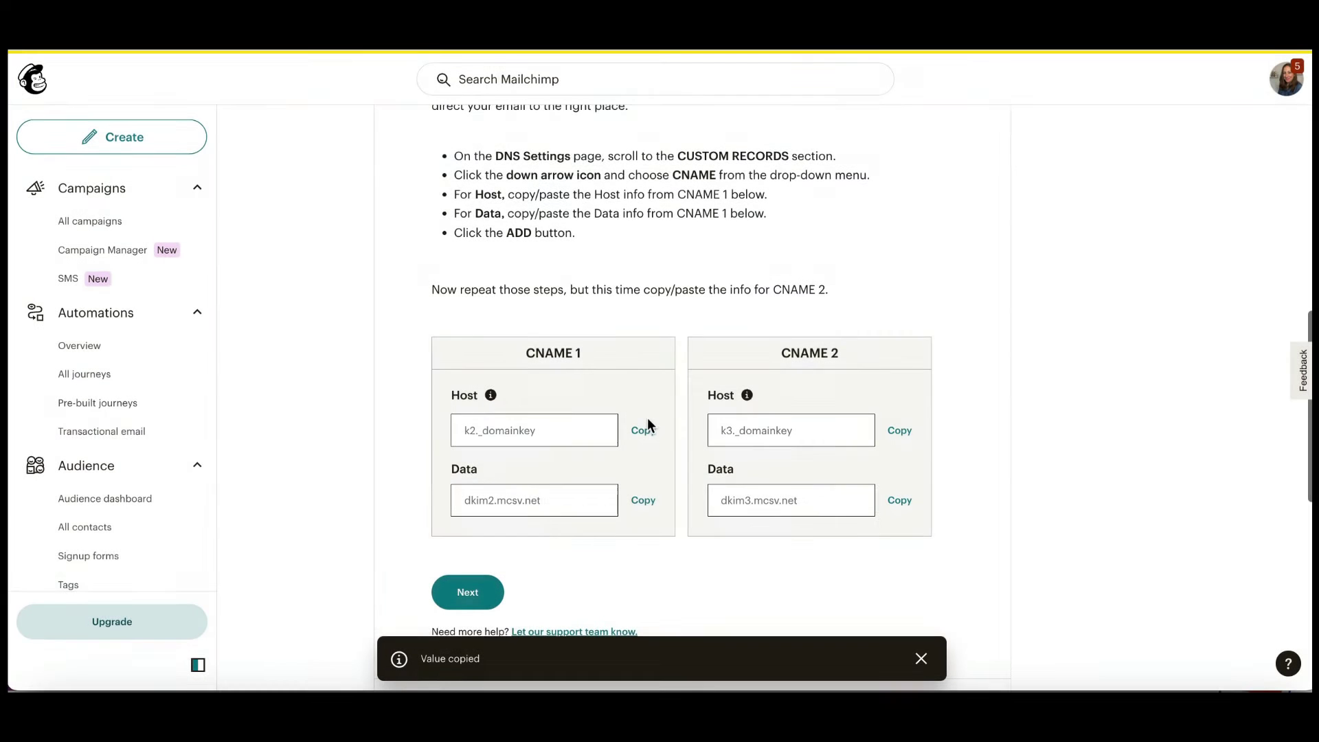
pyautogui.click(646, 430)
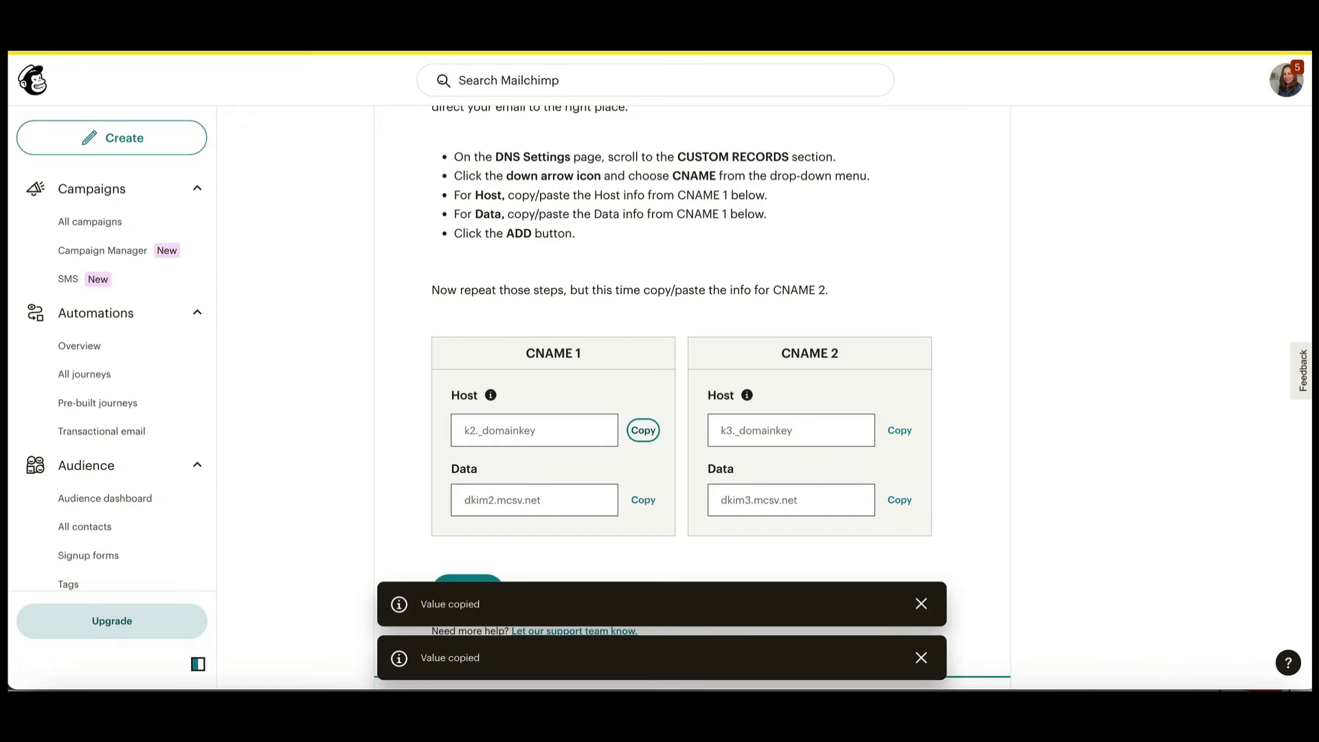
pyautogui.click(467, 570)
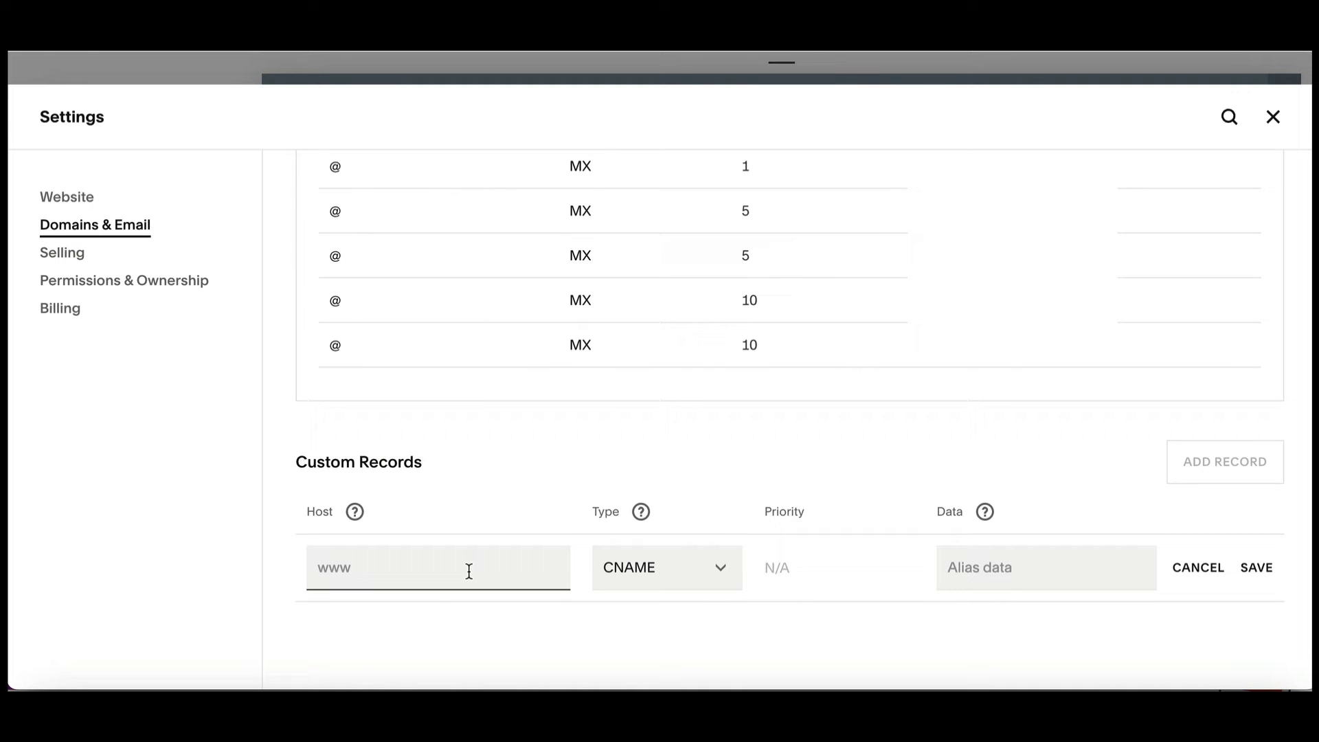
pyautogui.hotkey('ctrl', 'v')
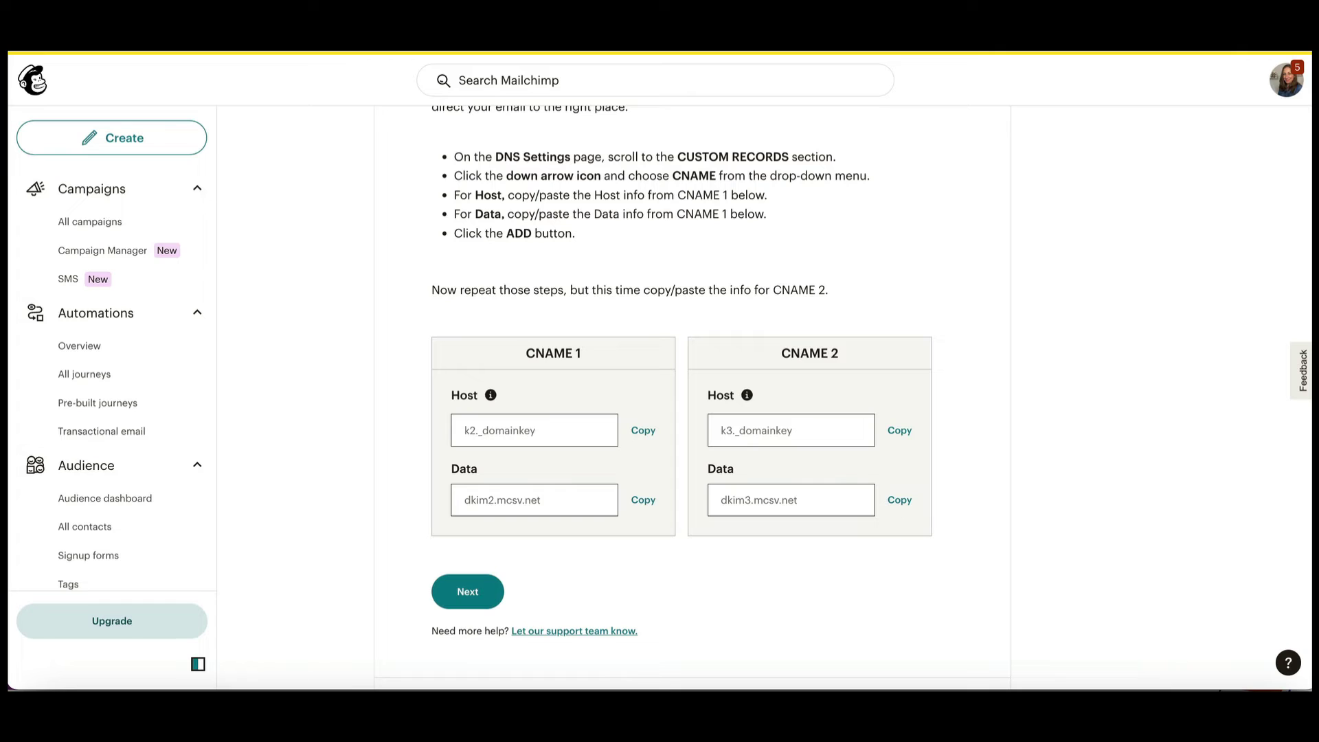
pyautogui.click(644, 500)
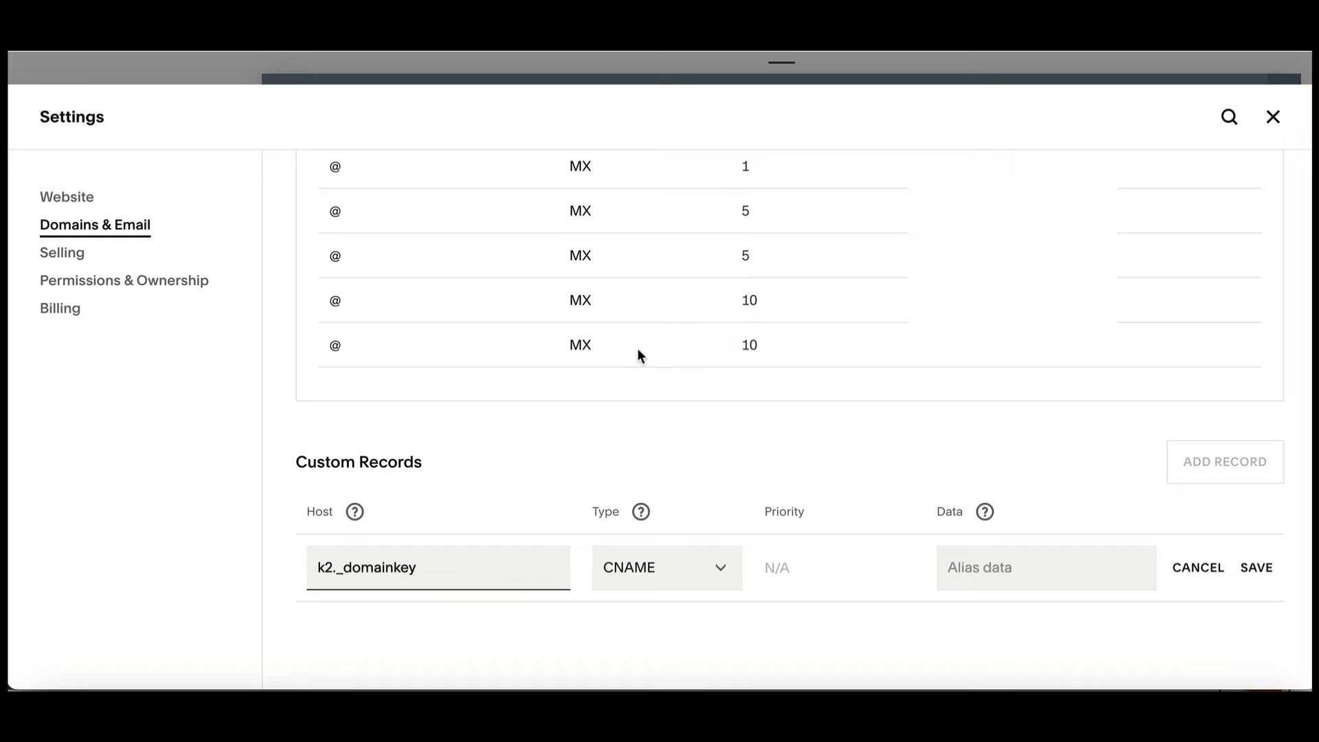
pyautogui.click(987, 576)
pyautogui.hotkey('ctrl', 'v')
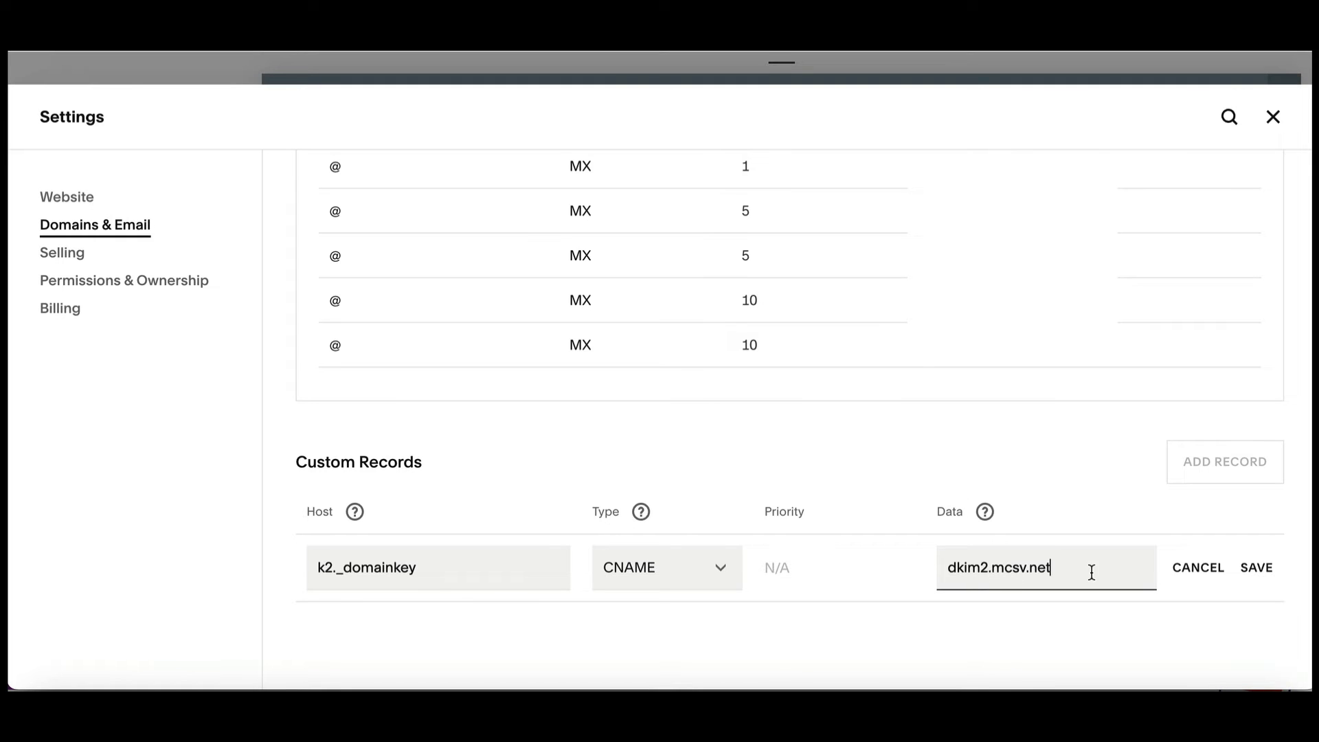
pyautogui.click(1260, 577)
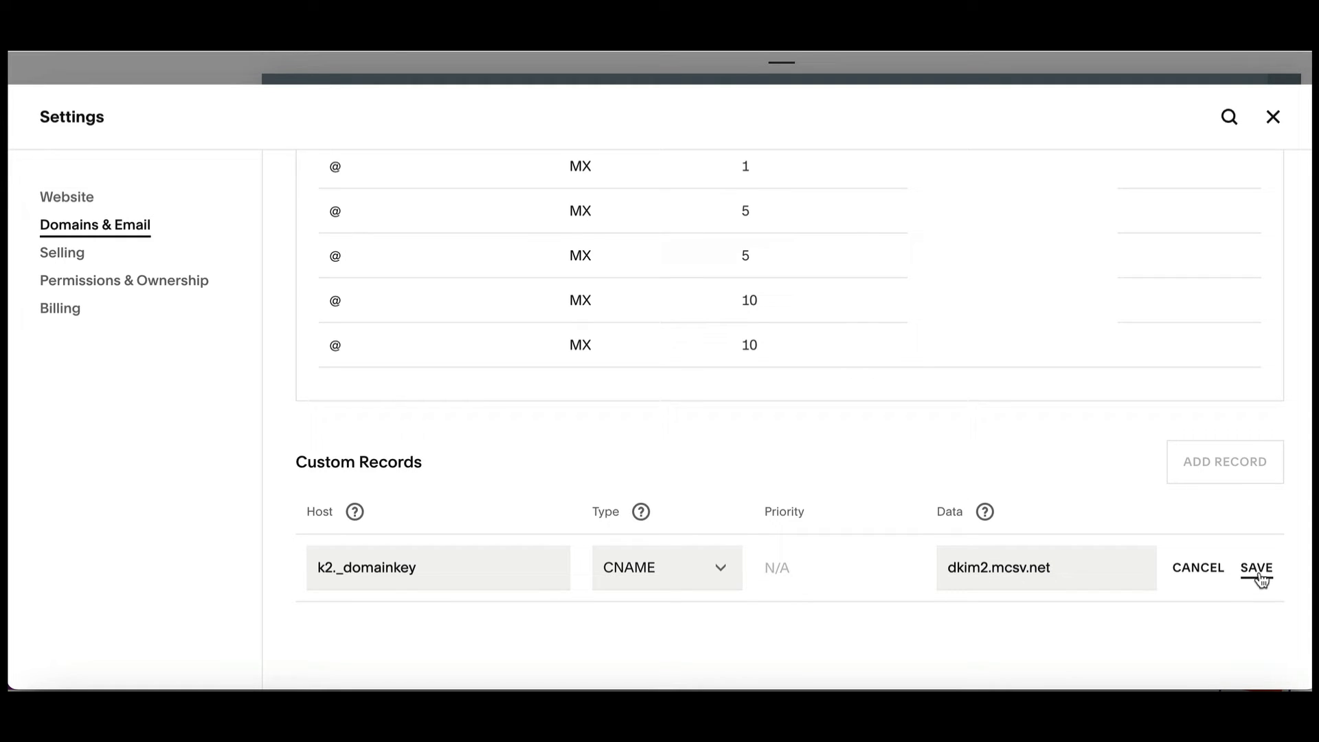
# Start another custom record as a CNAME with host k3._domainkey from Mailchimp.
pyautogui.click(1215, 478)
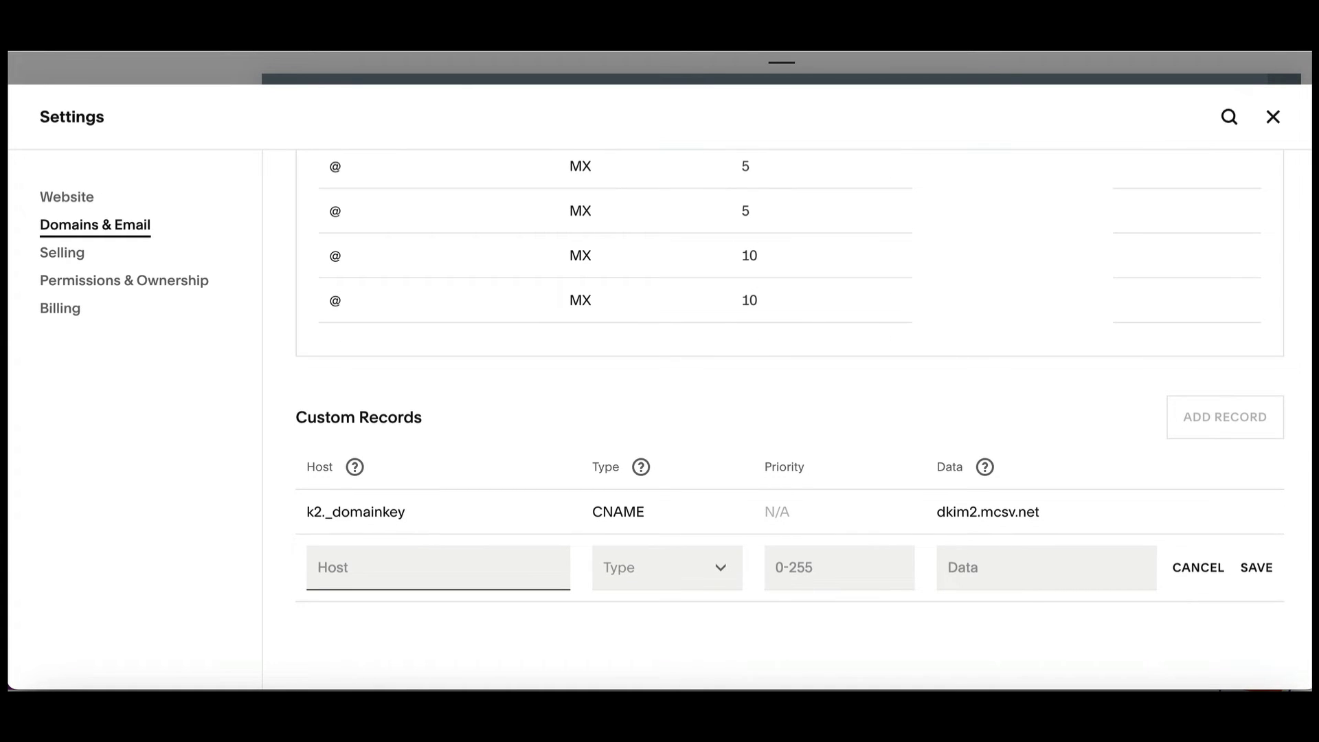
pyautogui.press('super+Tab')
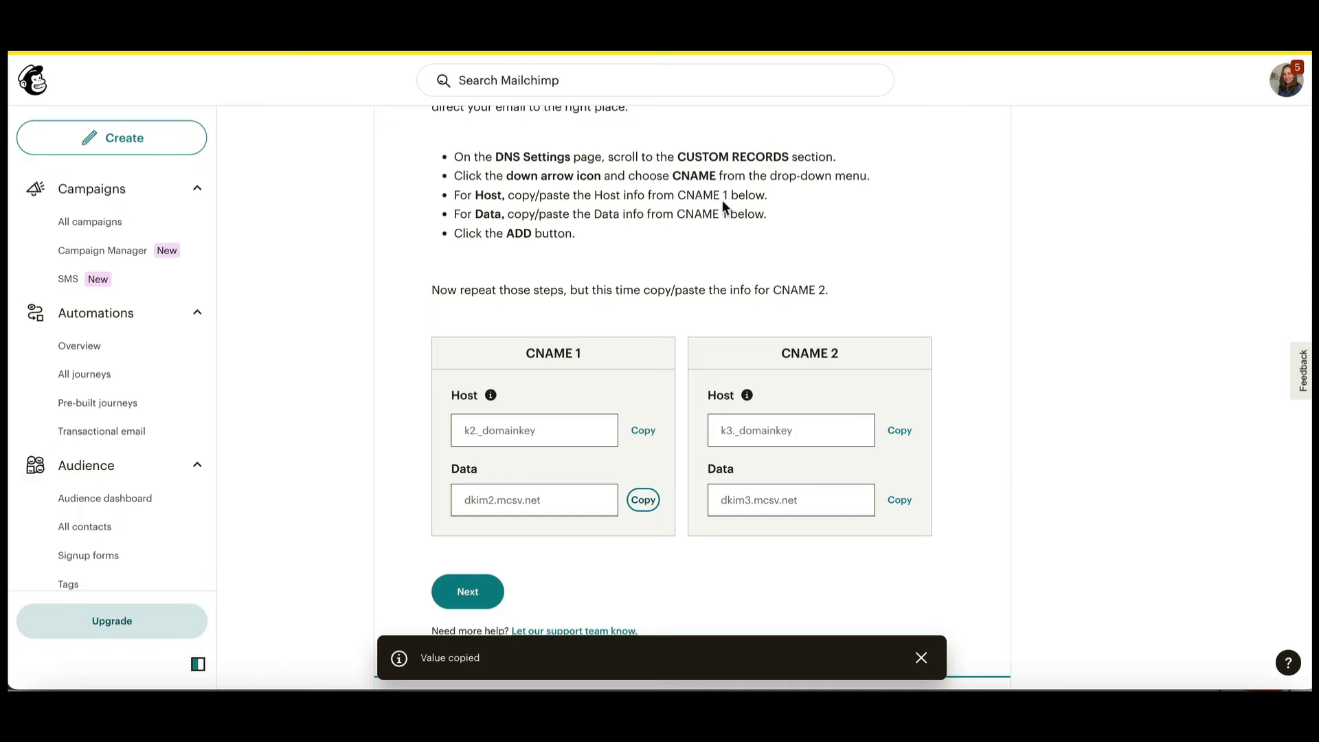
pyautogui.click(902, 436)
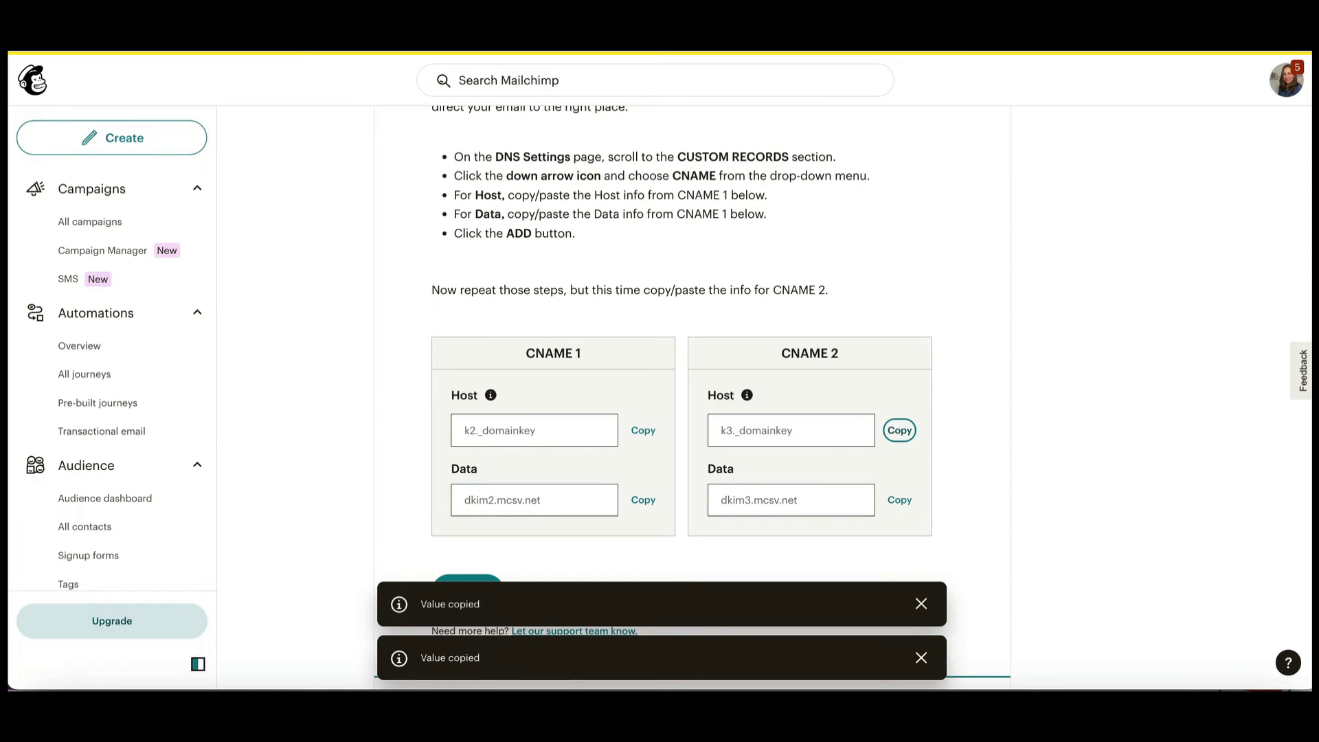
pyautogui.press('super+Tab')
pyautogui.press('super+v')
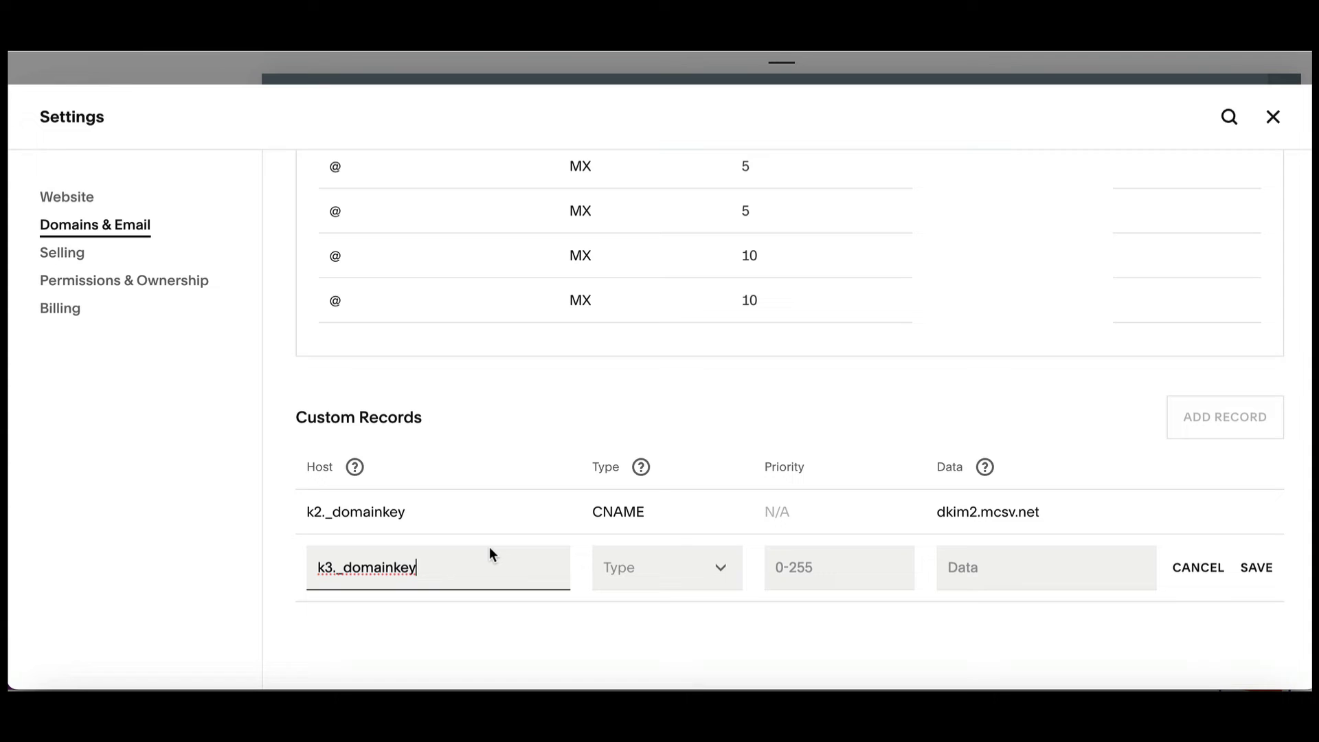
pyautogui.click(694, 588)
pyautogui.click(677, 448)
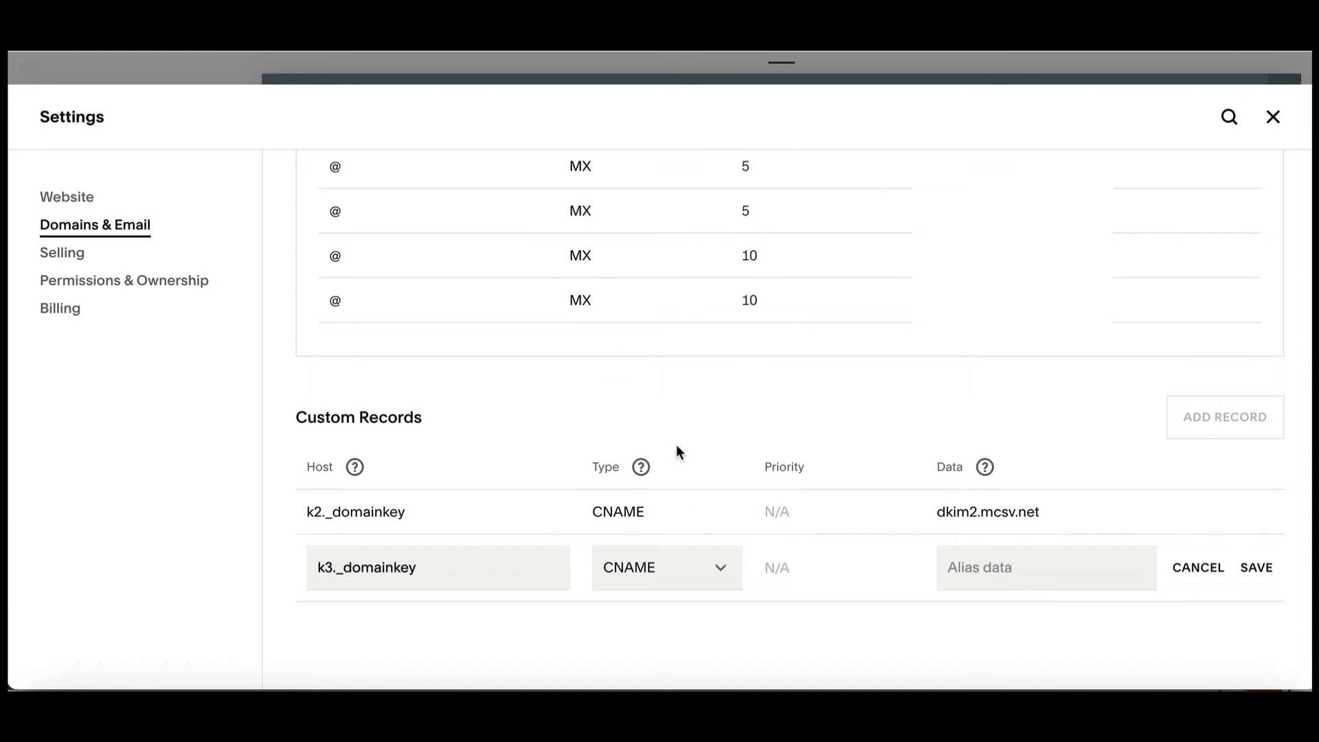
# Fill in its data dkim3.mcsv.net from Mailchimp's CNAME 2 and save the record.
pyautogui.press('super+Tab')
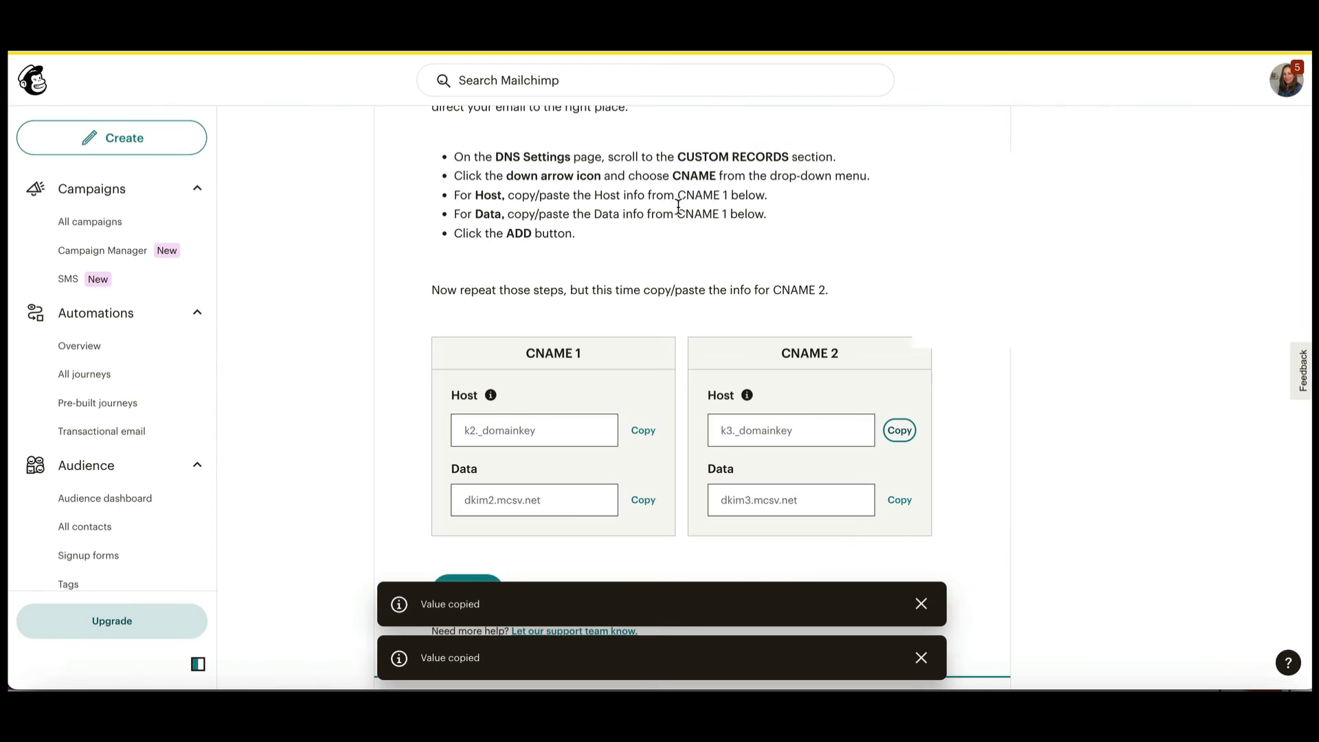
pyautogui.click(899, 500)
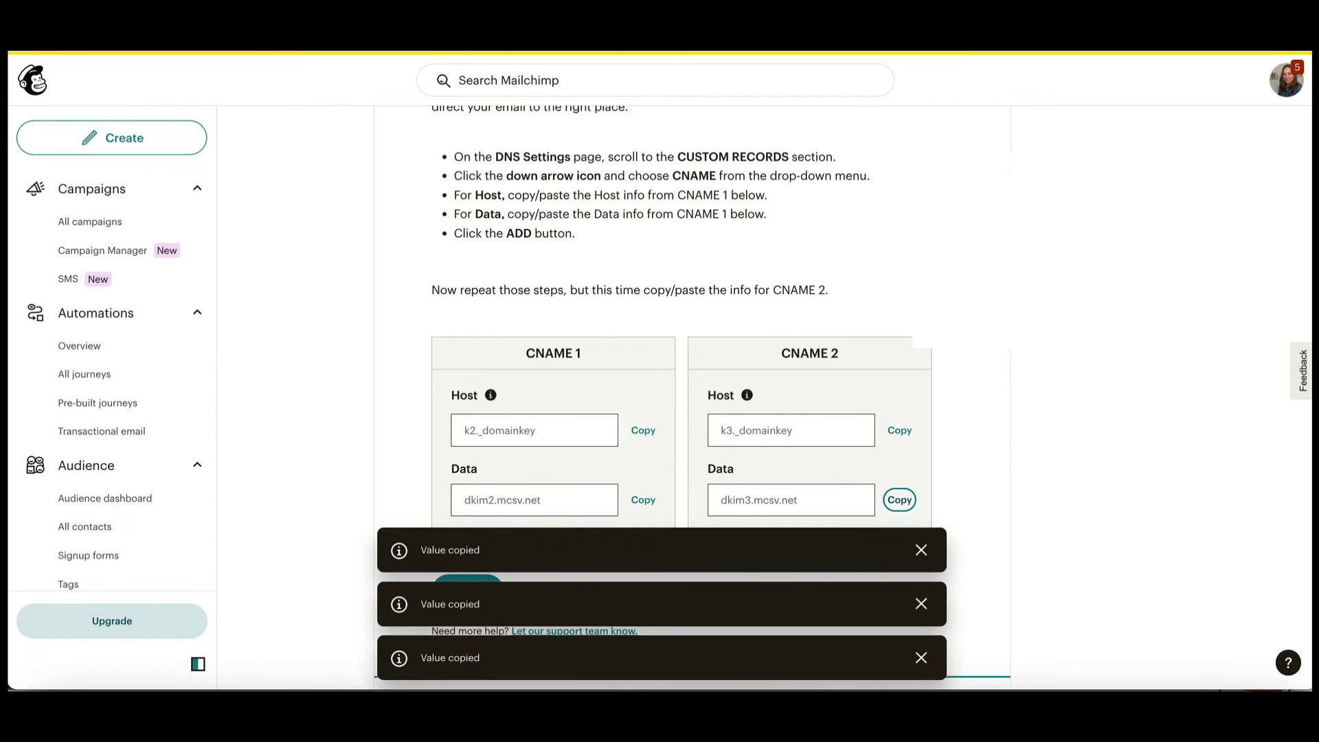
pyautogui.press('super+Tab')
pyautogui.click(980, 564)
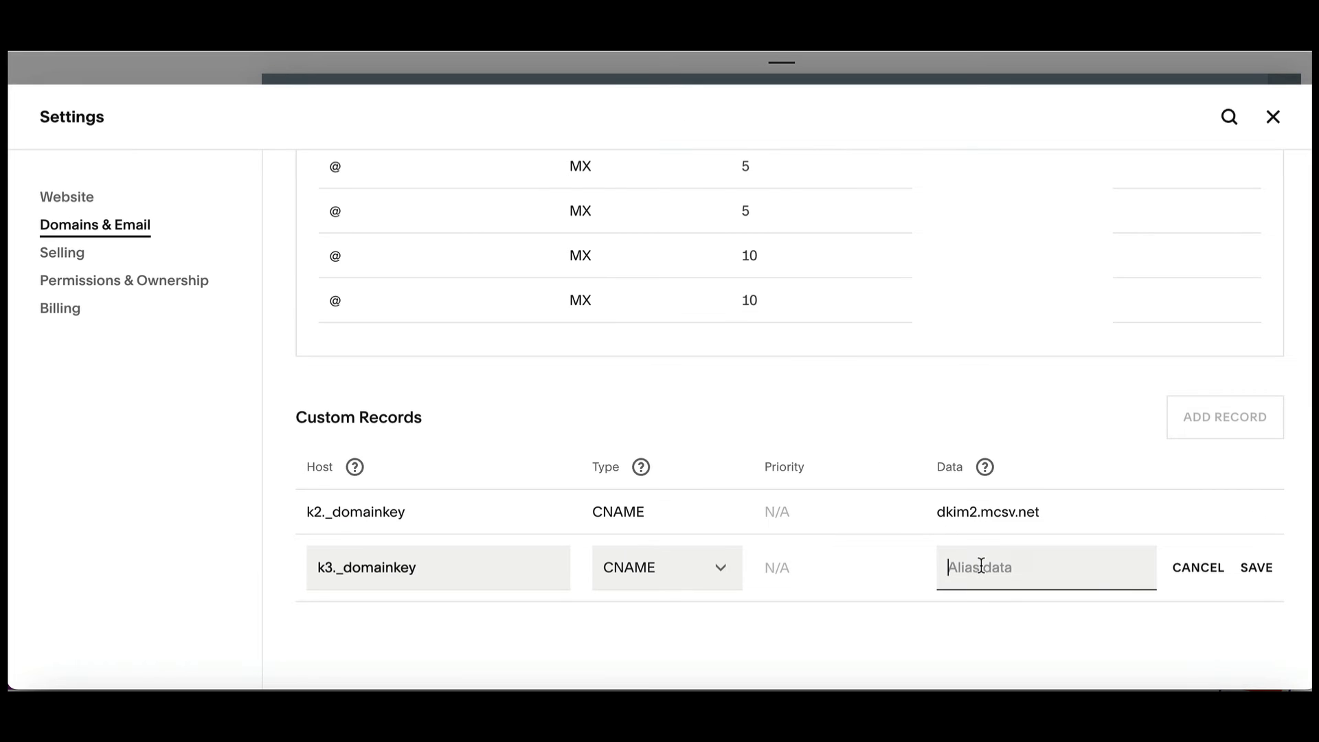
pyautogui.press('super+v')
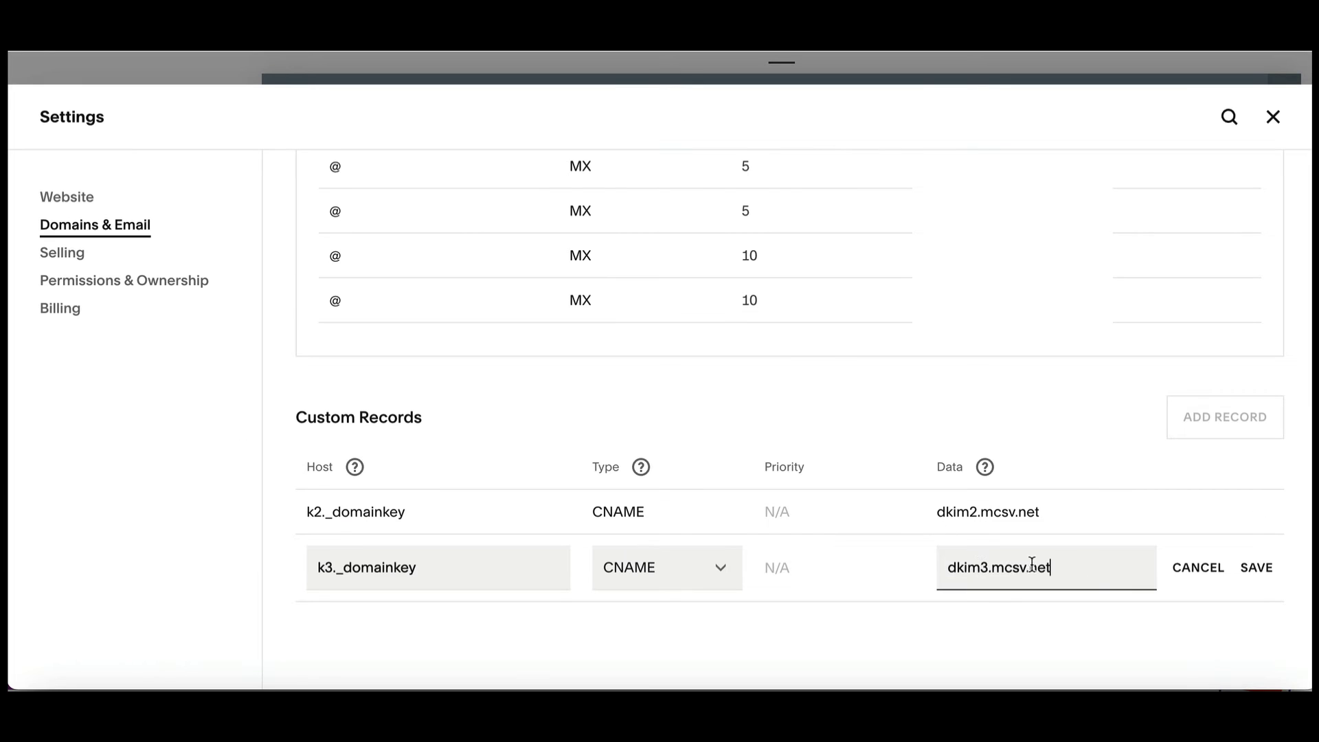
pyautogui.click(1256, 569)
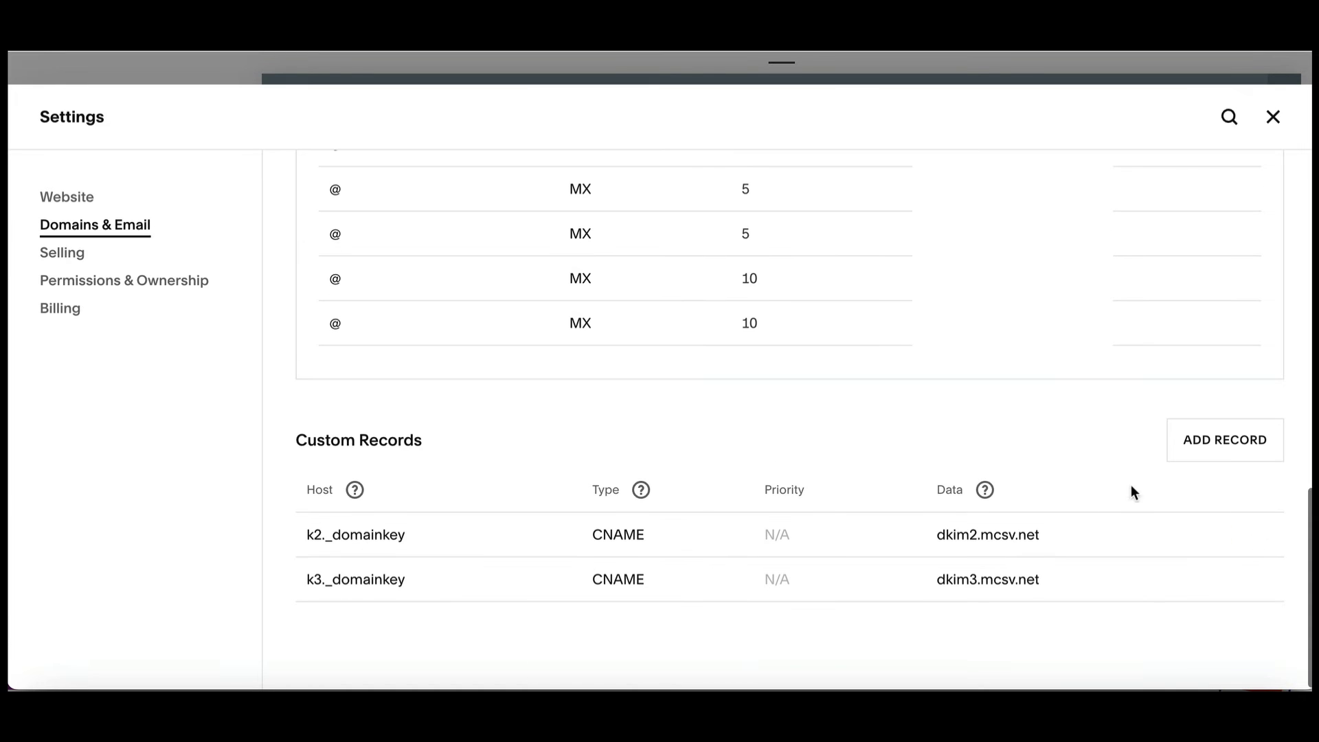
# Start a blank record and advance Mailchimp to the DMARC step, copying host _dmarc.
pyautogui.click(1201, 451)
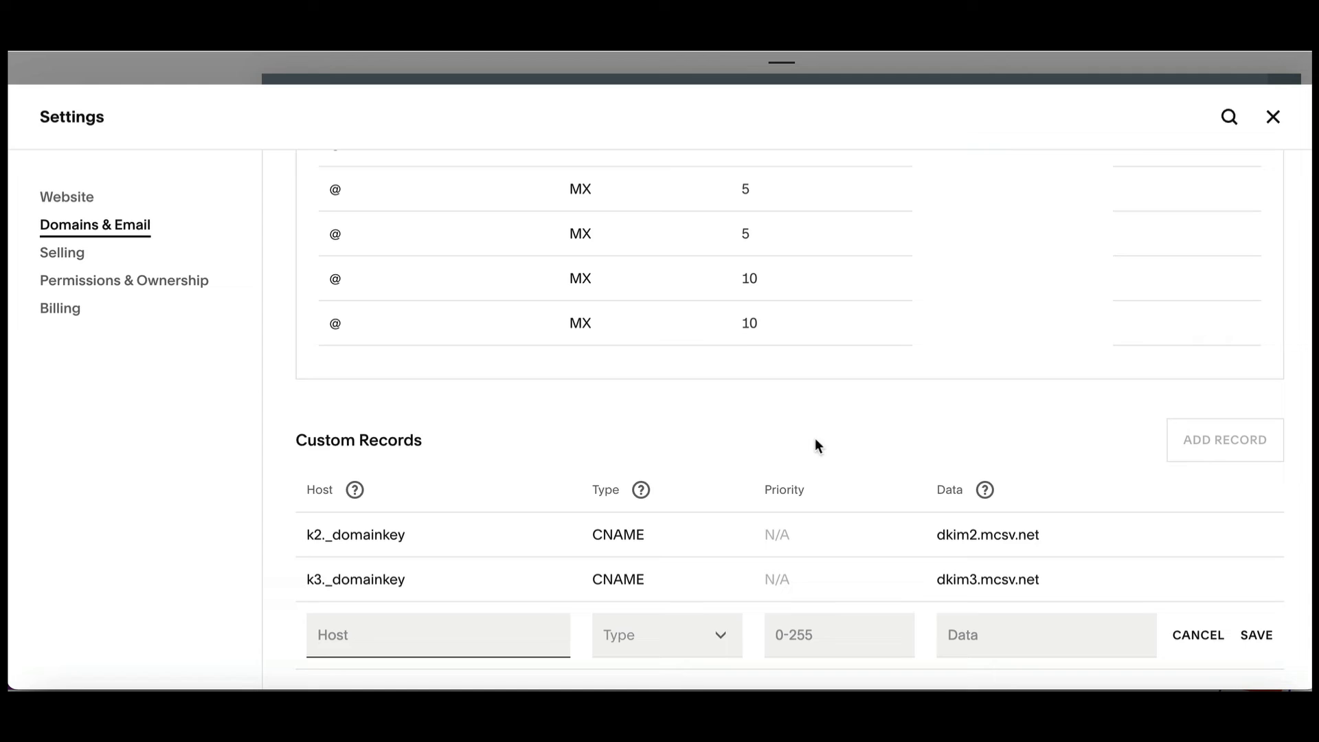
pyautogui.hotkey('ctrl', 'Tab')
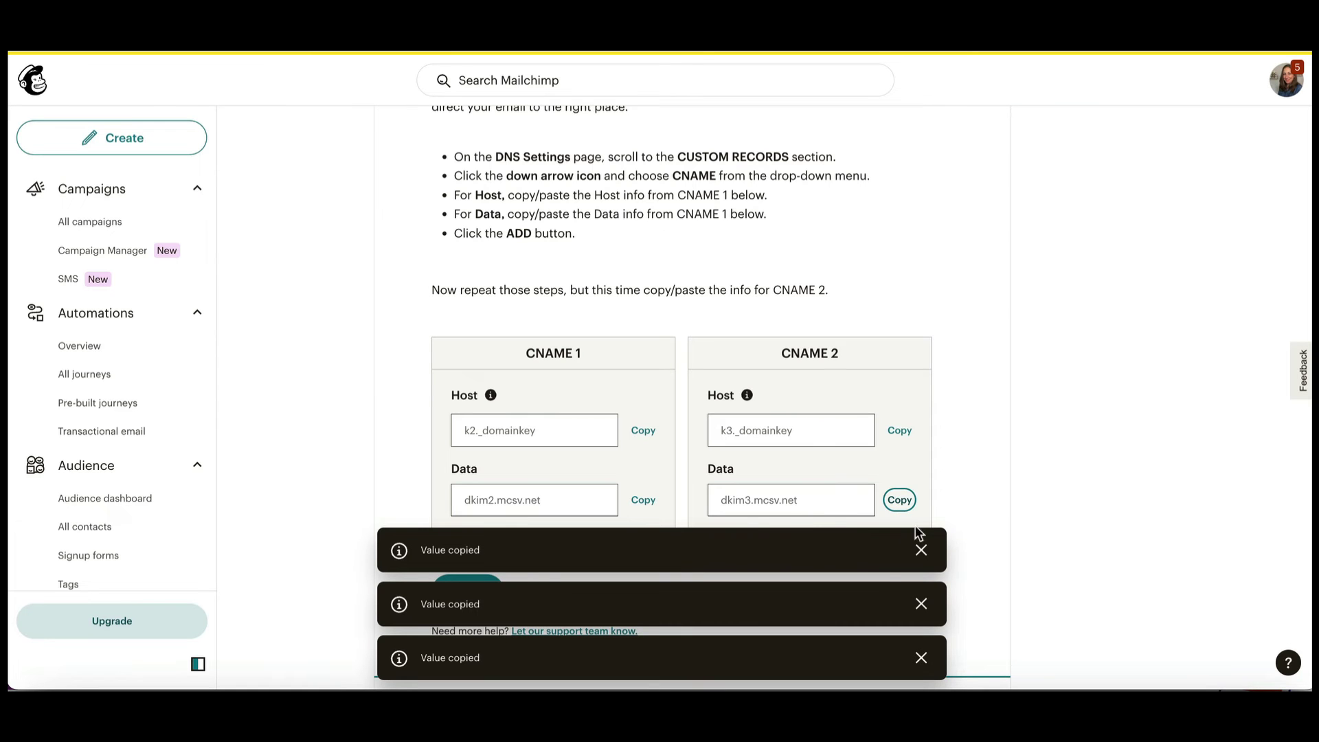
pyautogui.click(918, 549)
pyautogui.click(922, 604)
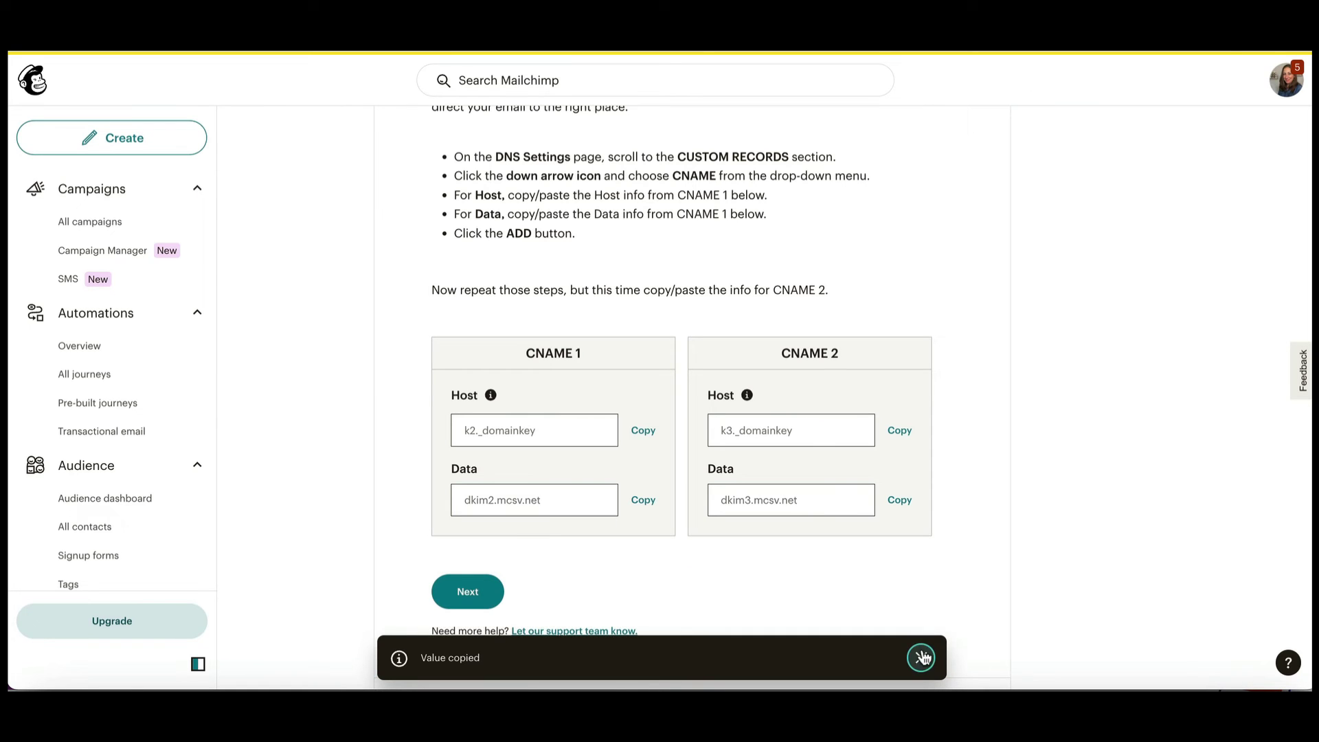
pyautogui.click(921, 658)
pyautogui.click(470, 591)
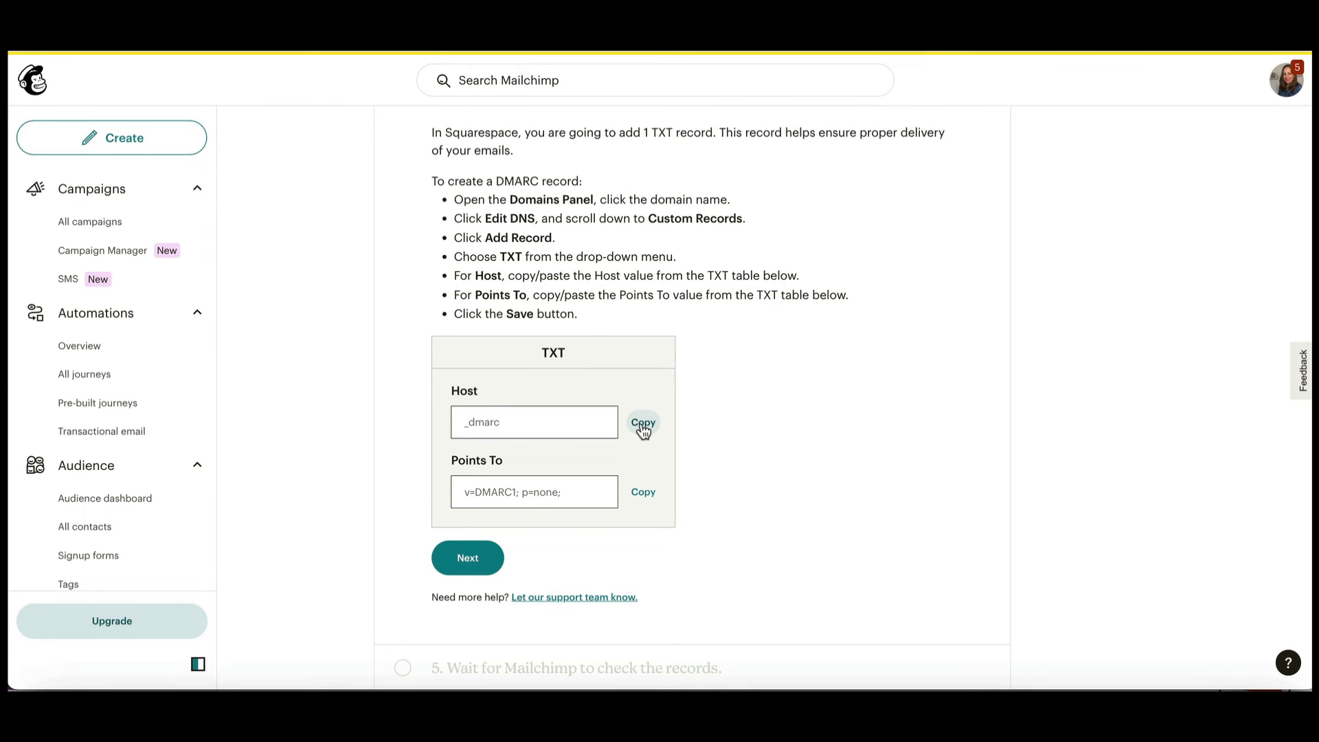
pyautogui.click(643, 423)
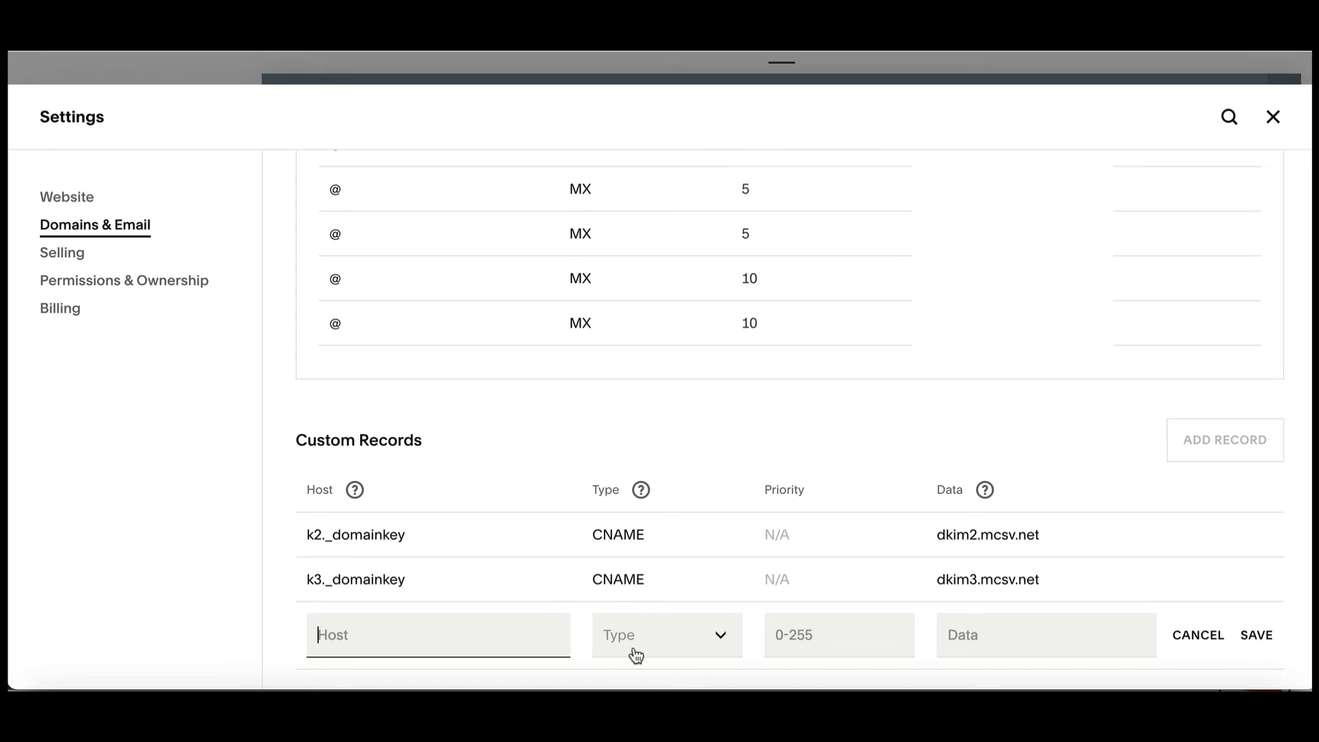
# Make it a TXT record with host _dmarc and data v=DMARC1; p=none; and save it.
pyautogui.click(640, 642)
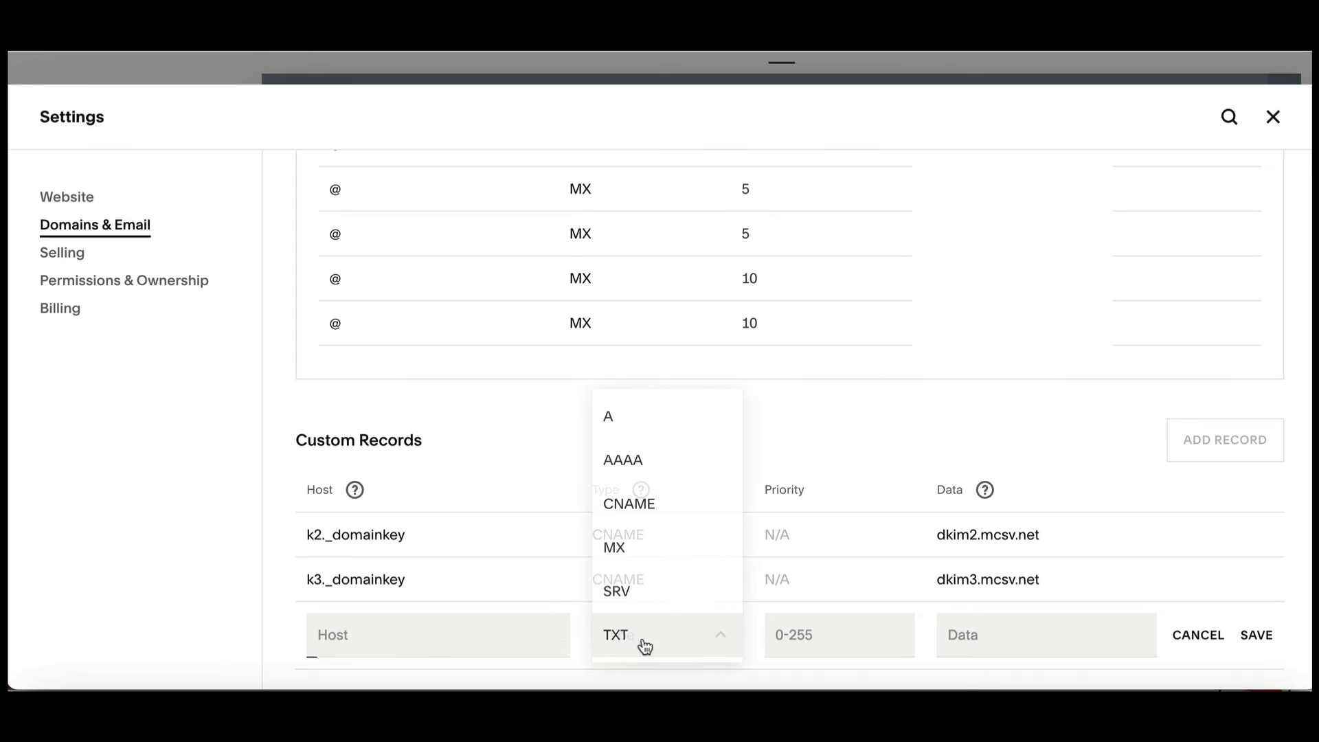
pyautogui.click(645, 639)
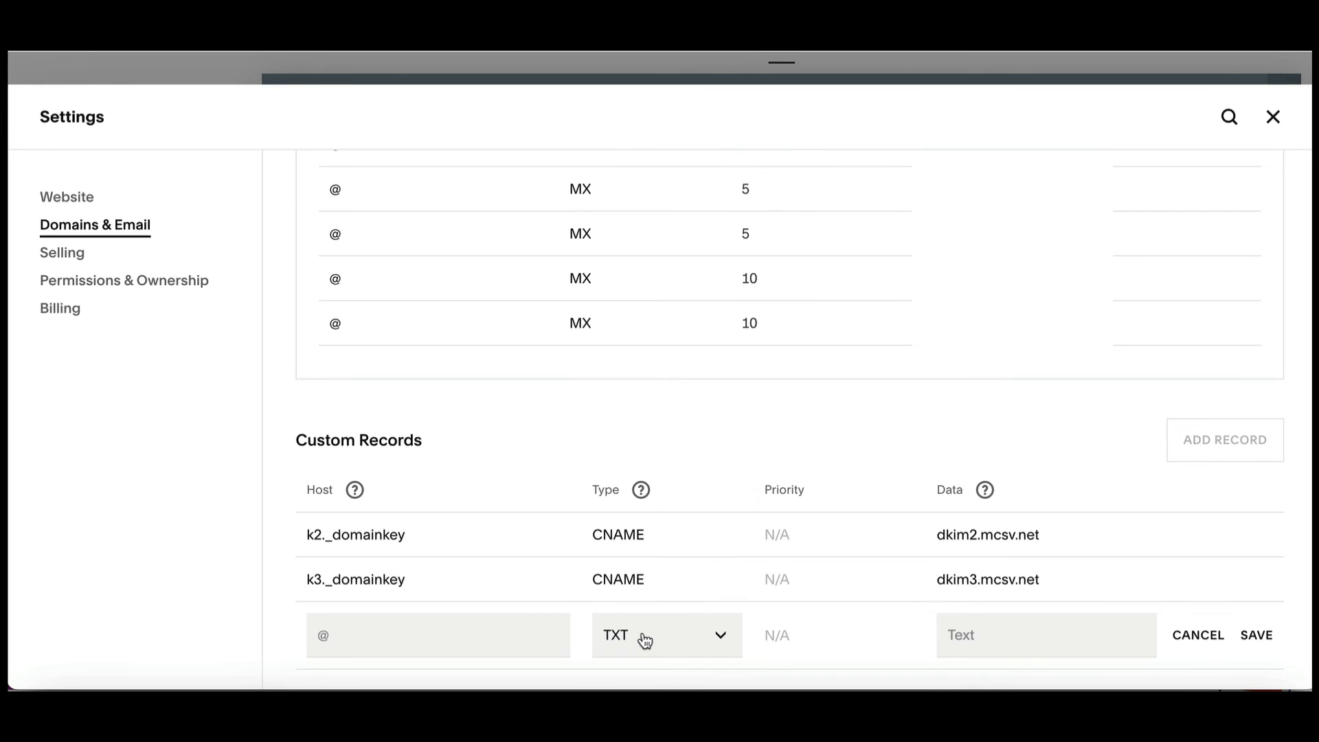
pyautogui.click(505, 635)
pyautogui.write('_dmarc')
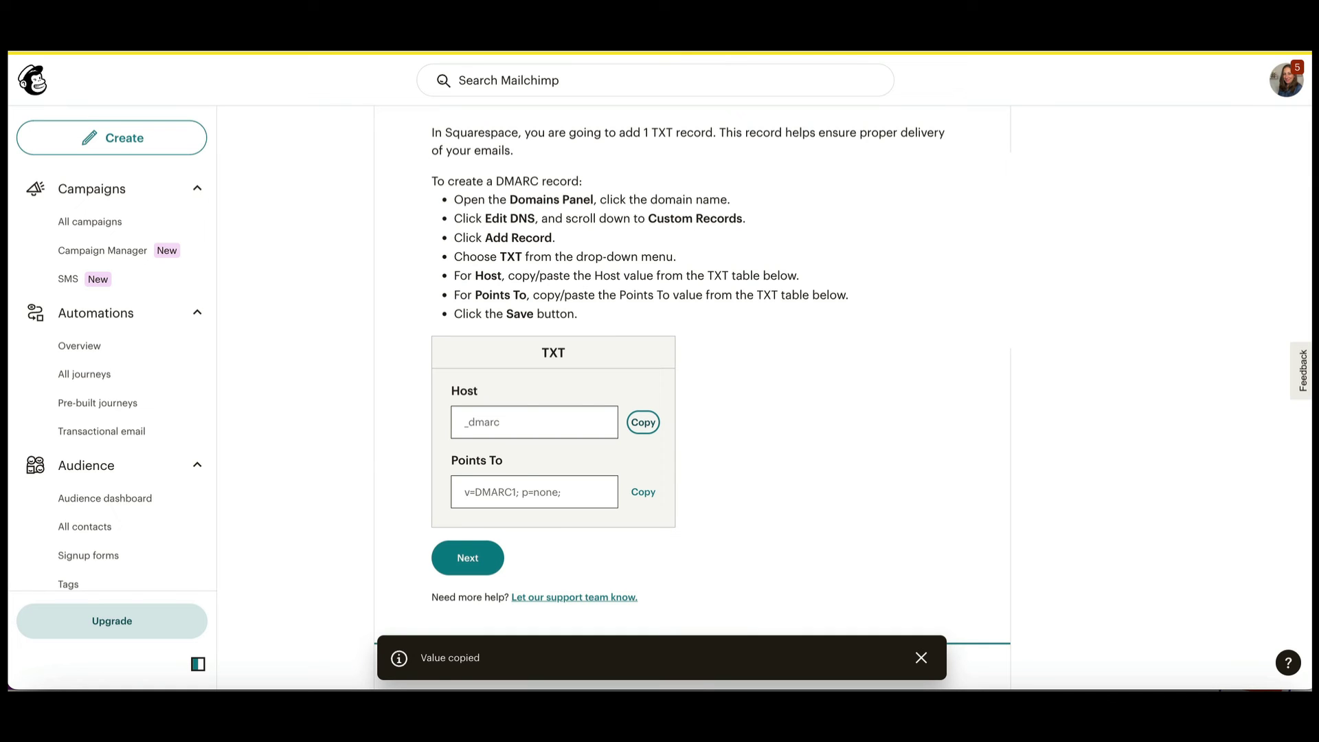
pyautogui.click(646, 494)
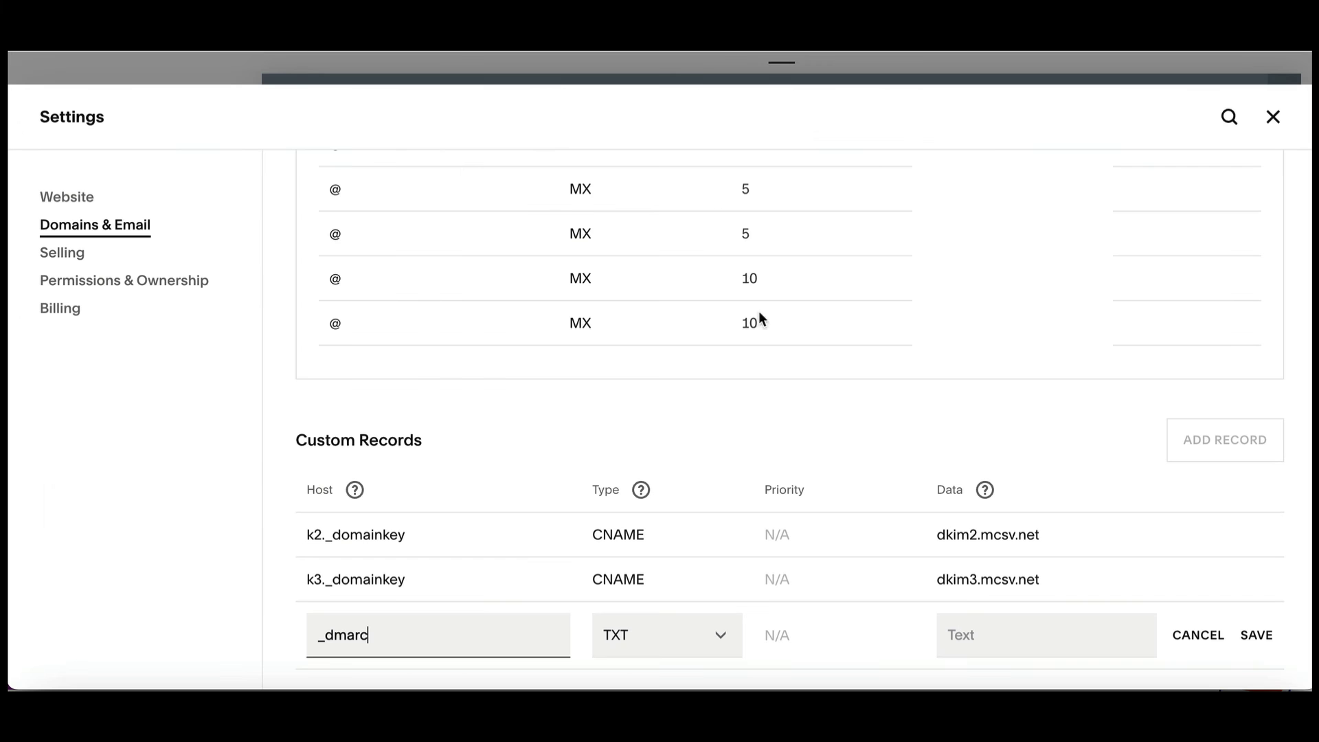
pyautogui.scroll(-1, 789, 422)
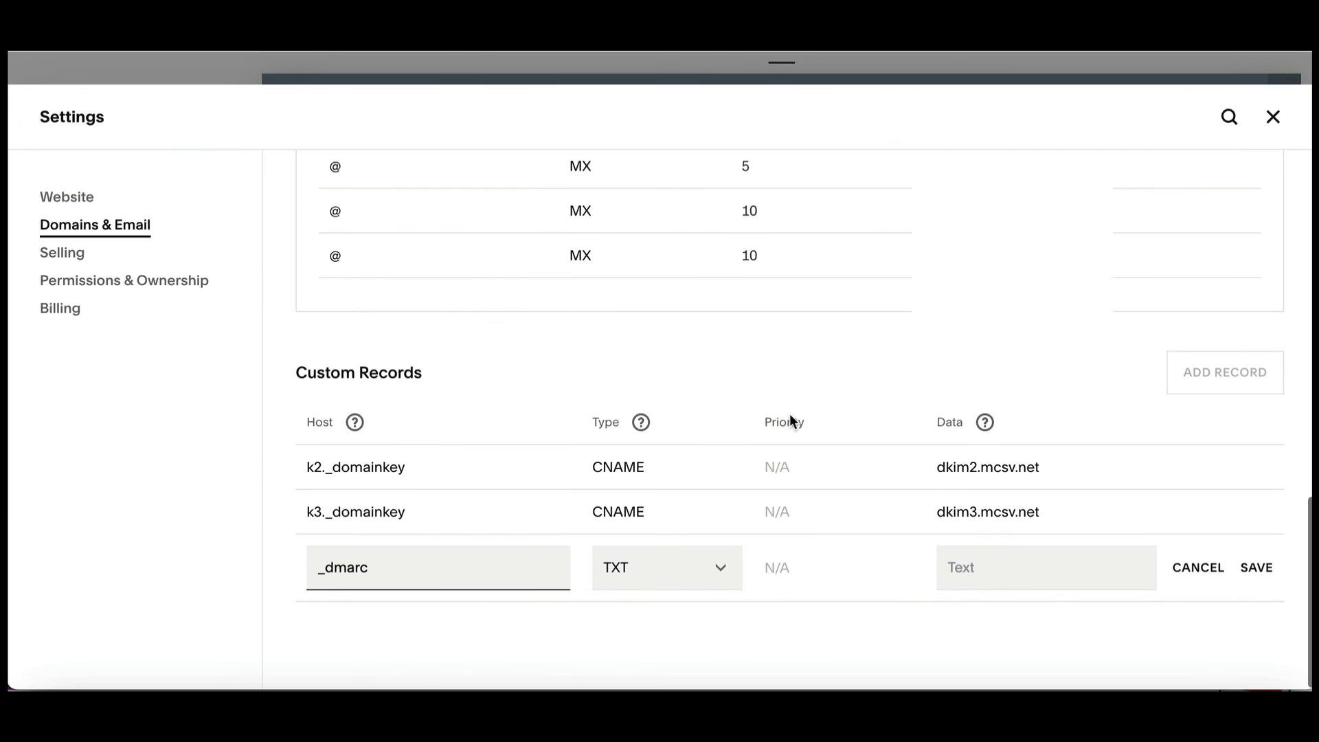
pyautogui.click(983, 573)
pyautogui.hotkey('ctrl', 'v')
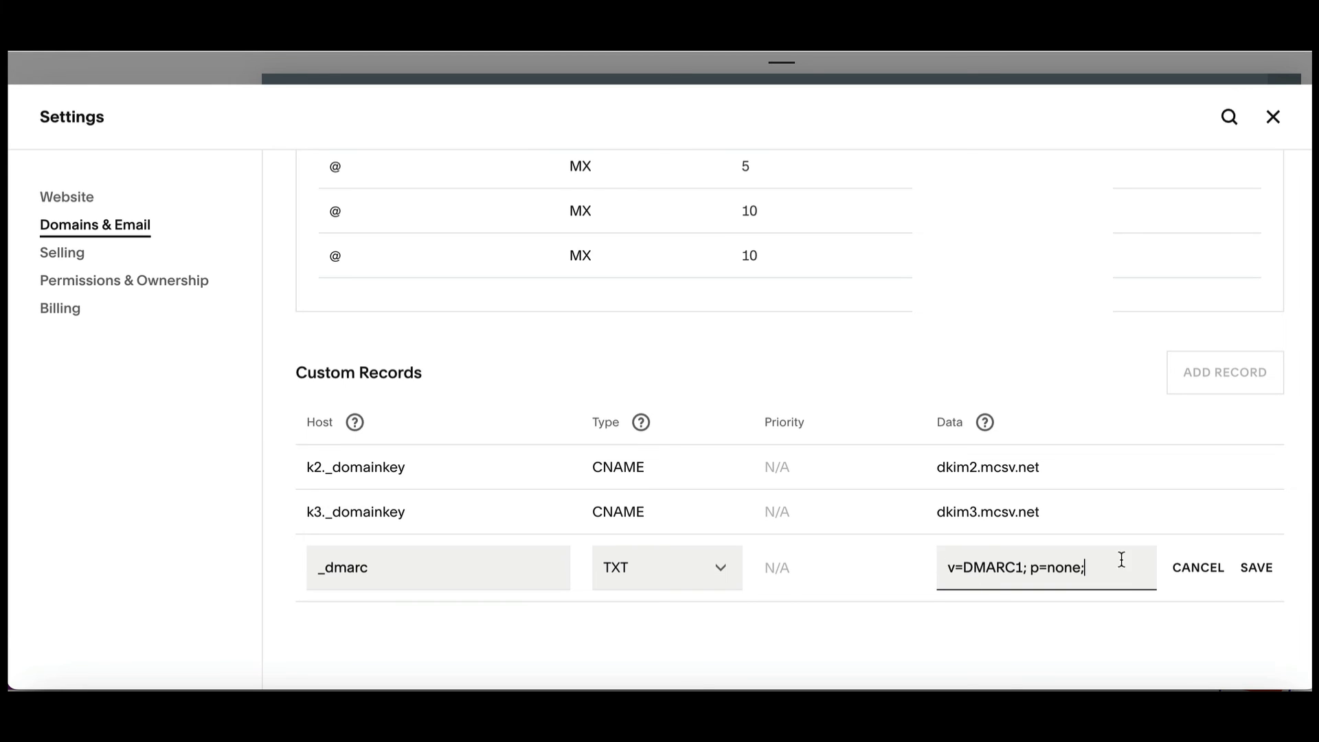
pyautogui.click(1256, 572)
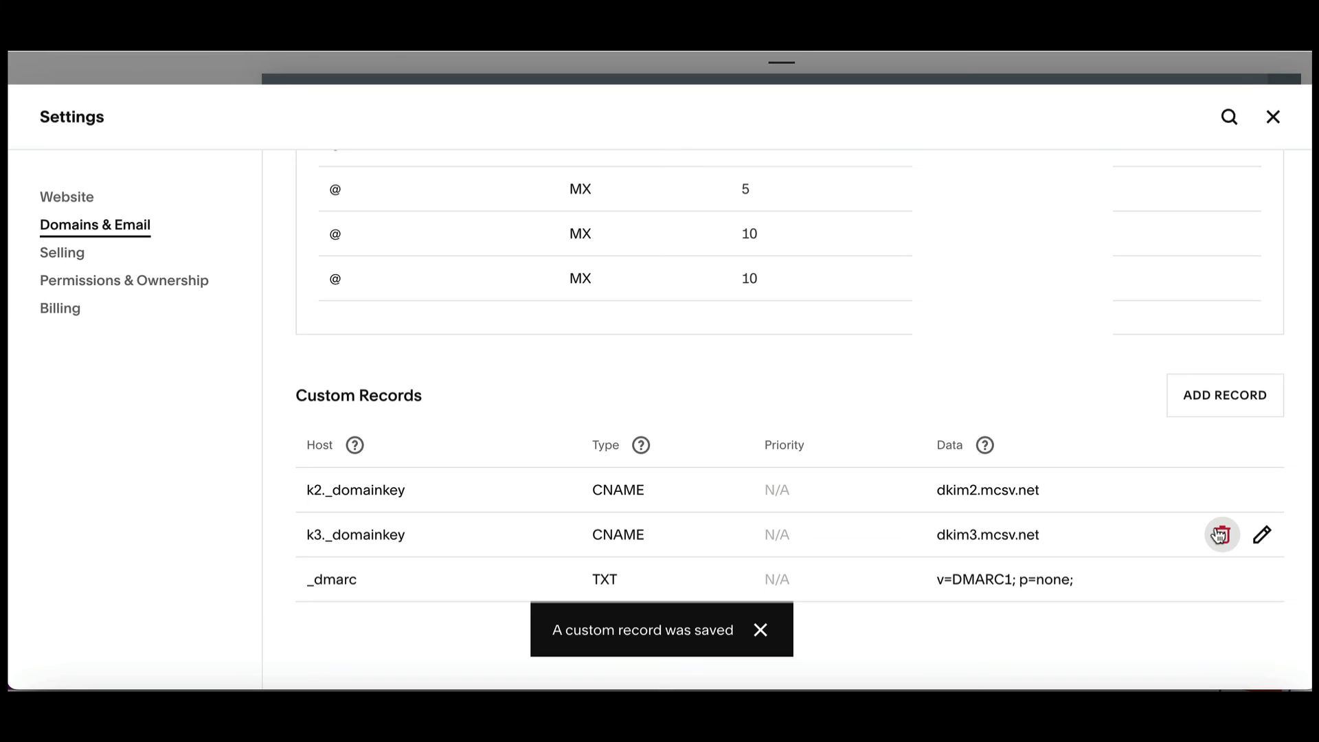
pyautogui.click(762, 629)
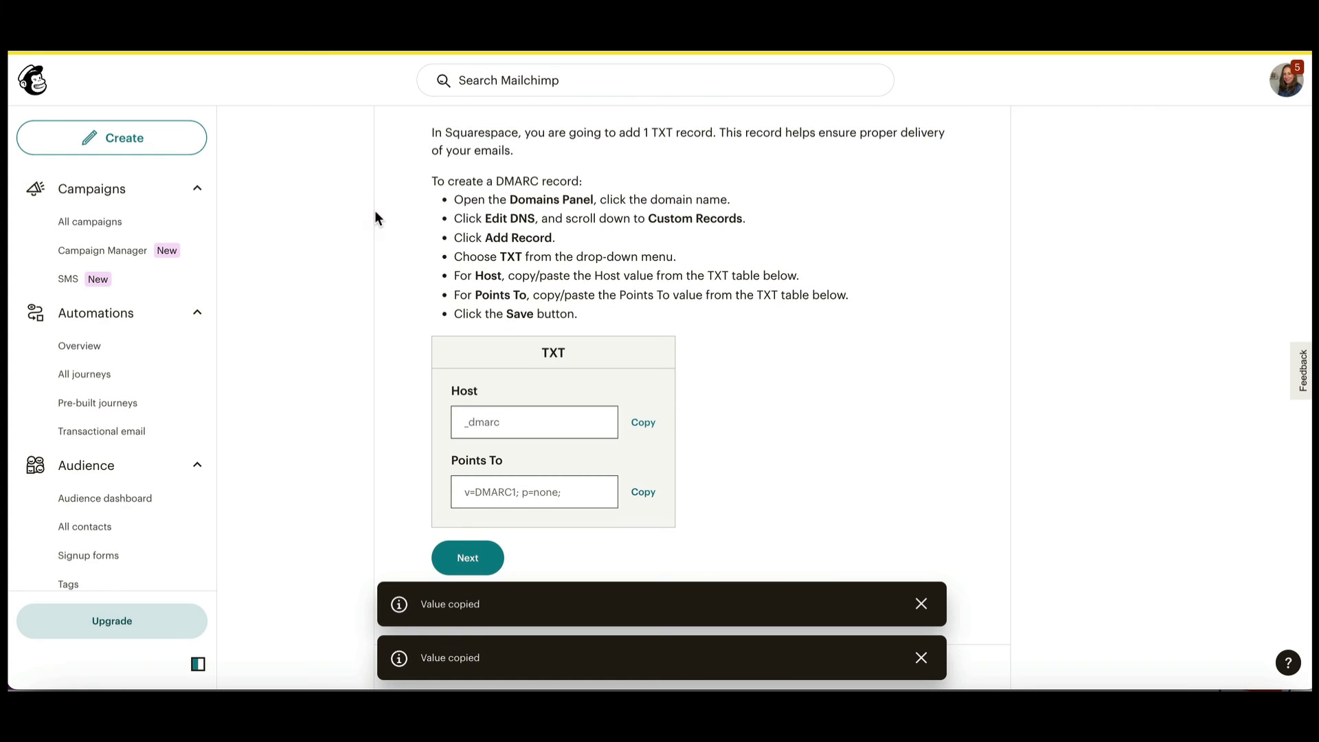
# Clear the Value copied notices and have Mailchimp check the new DNS records.
pyautogui.click(921, 603)
pyautogui.click(922, 658)
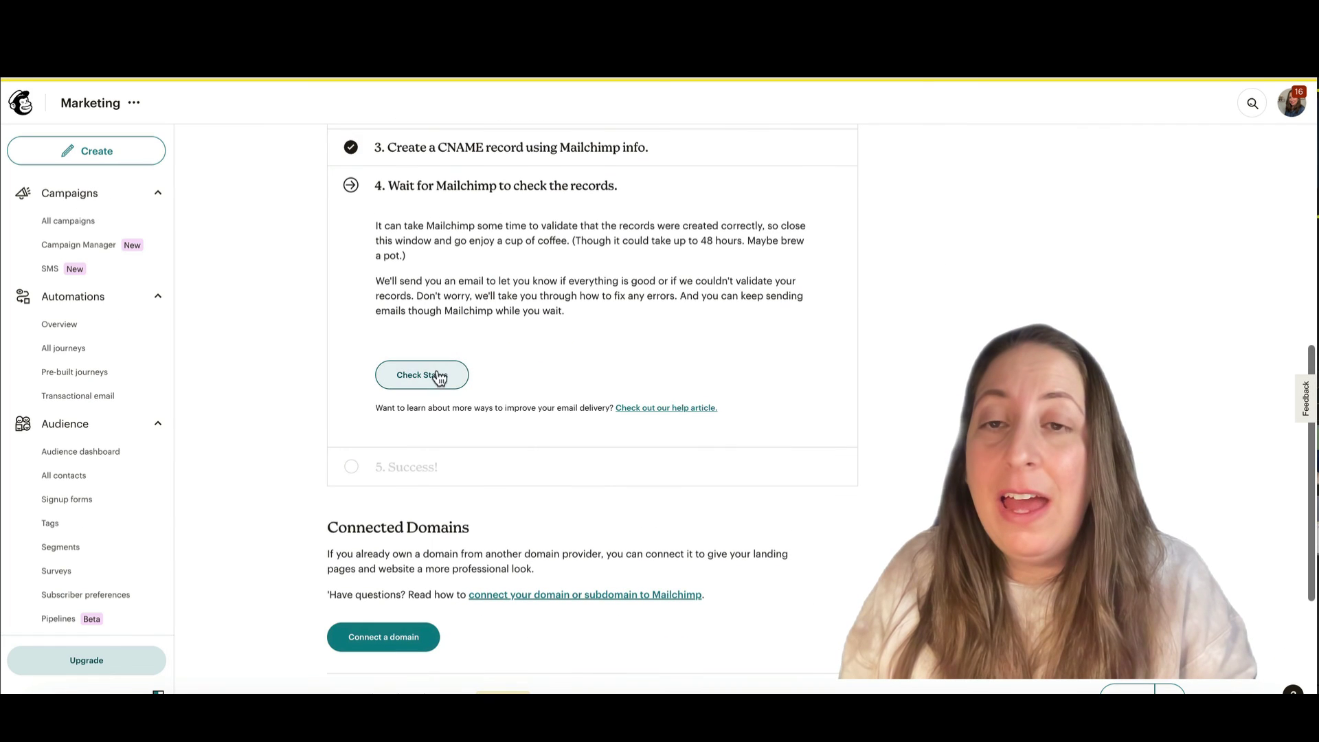
pyautogui.click(435, 375)
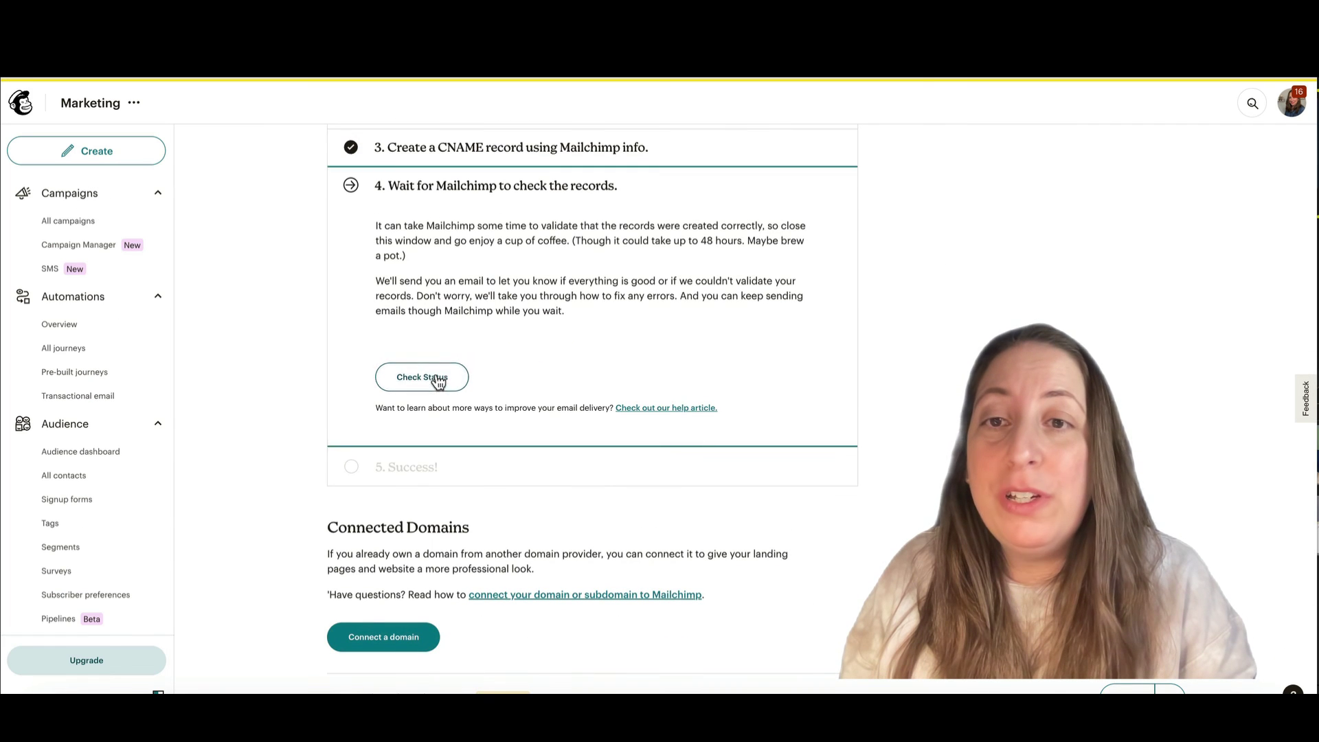